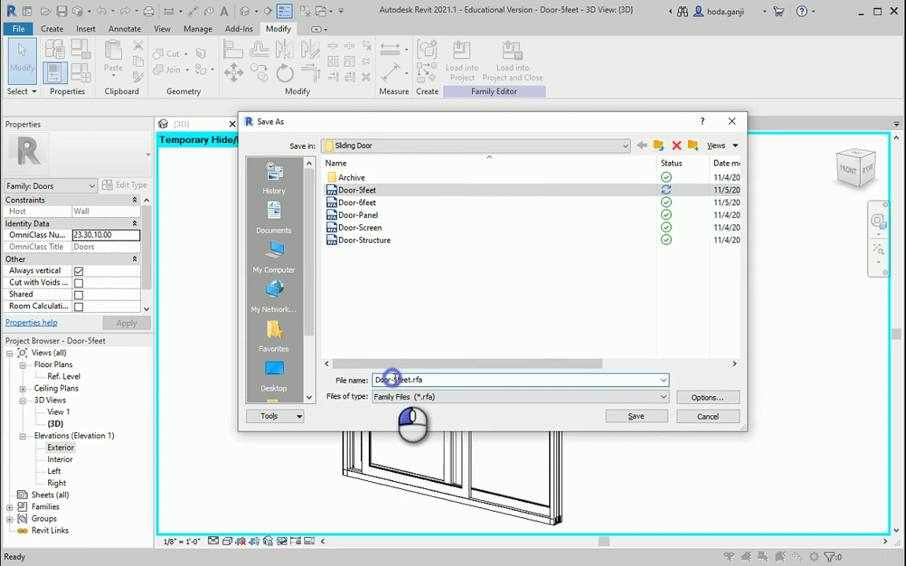
- Save the door family as Door-custom.rfa and open its Exterior elevation
type("custom")
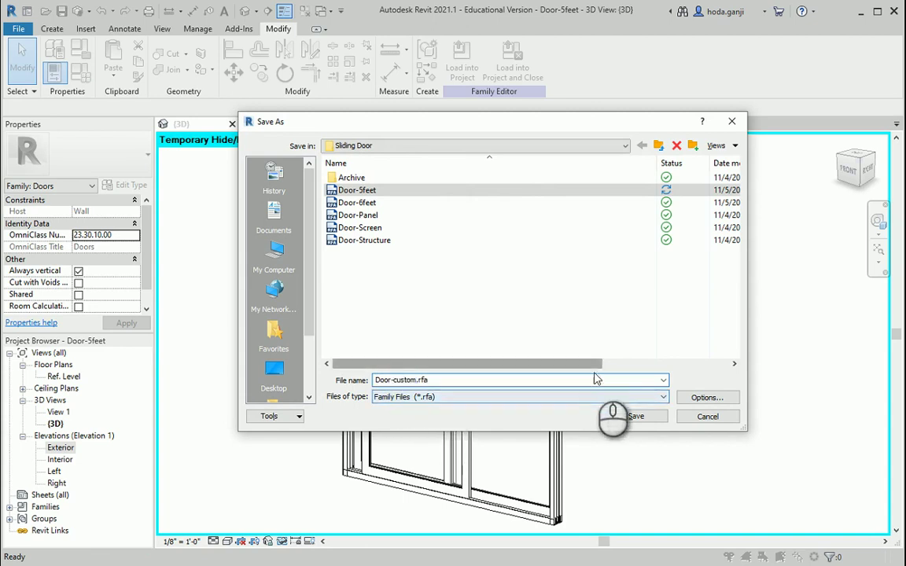
left_click(636, 416)
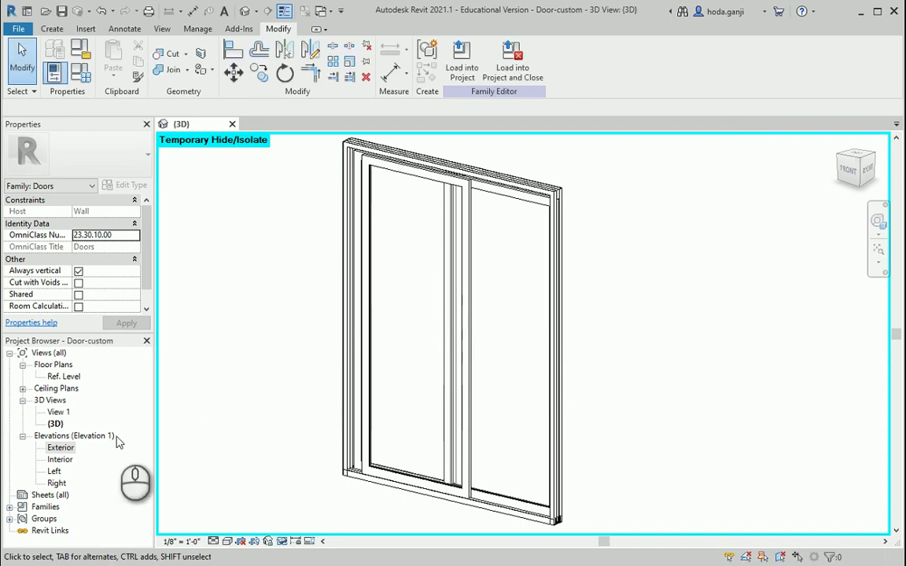
left_click(62, 447)
- Align the top edge of the sliding door panel on the elevation's left half with the frame head's inner edge and lock the alignment
scroll(503, 307, "up", 5)
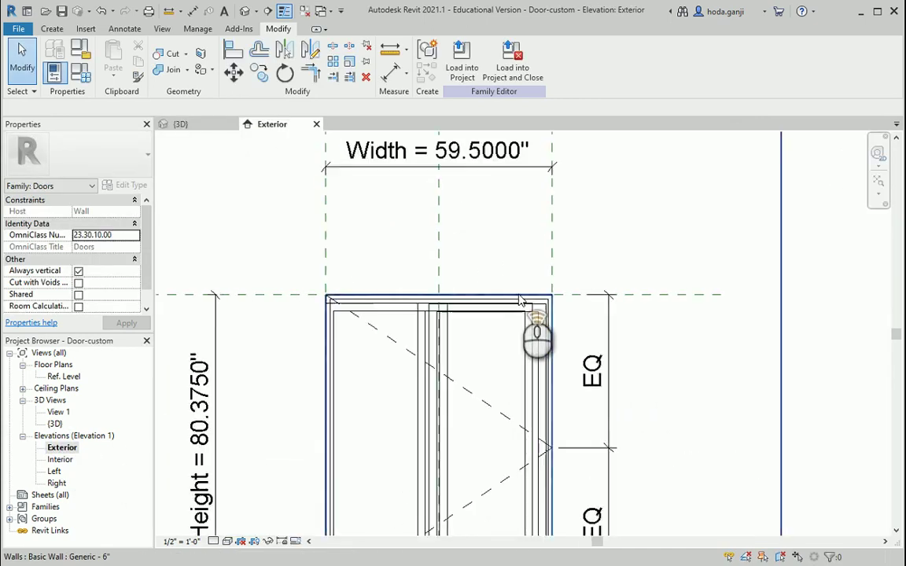
scroll(501, 312, "up", 5)
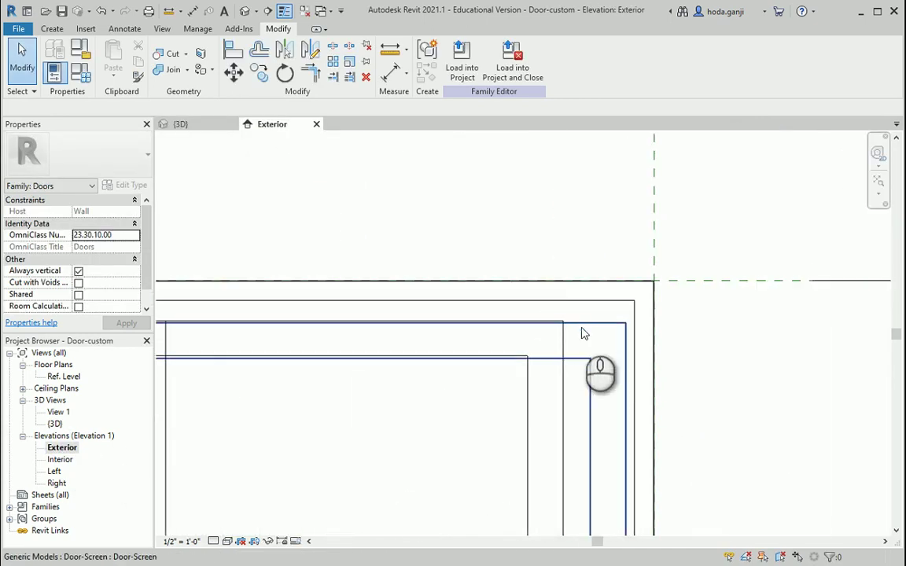
scroll(488, 391, "down", 3)
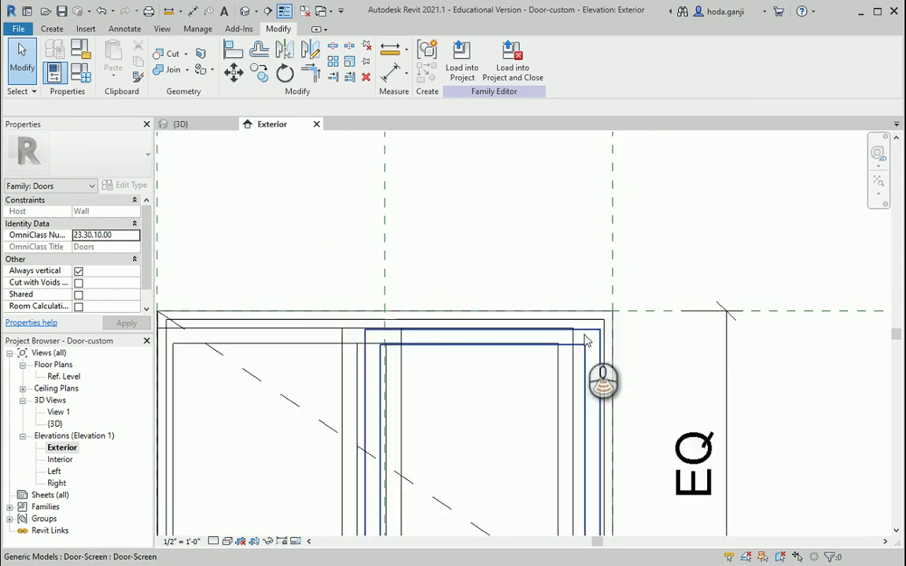
scroll(329, 347, "up", 2)
scroll(328, 347, "up", 2)
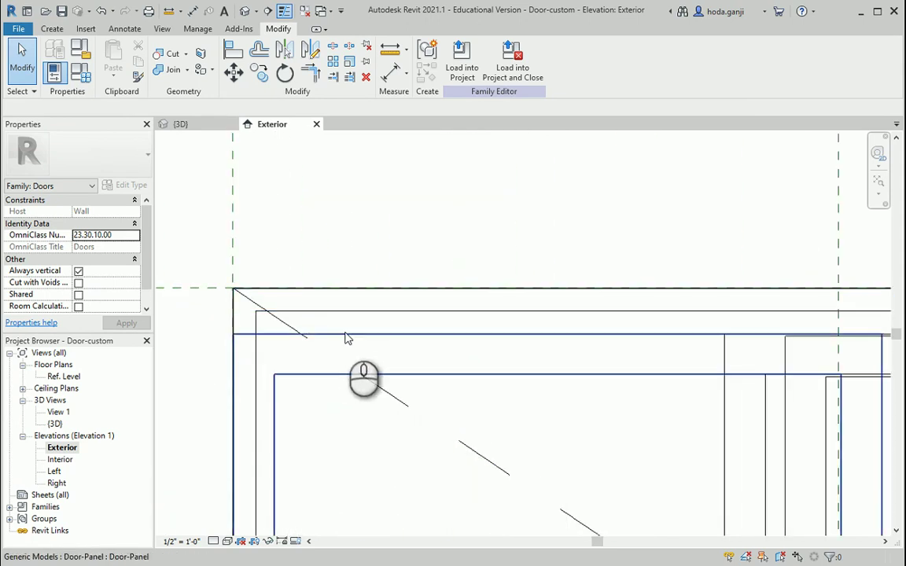
left_click(228, 51)
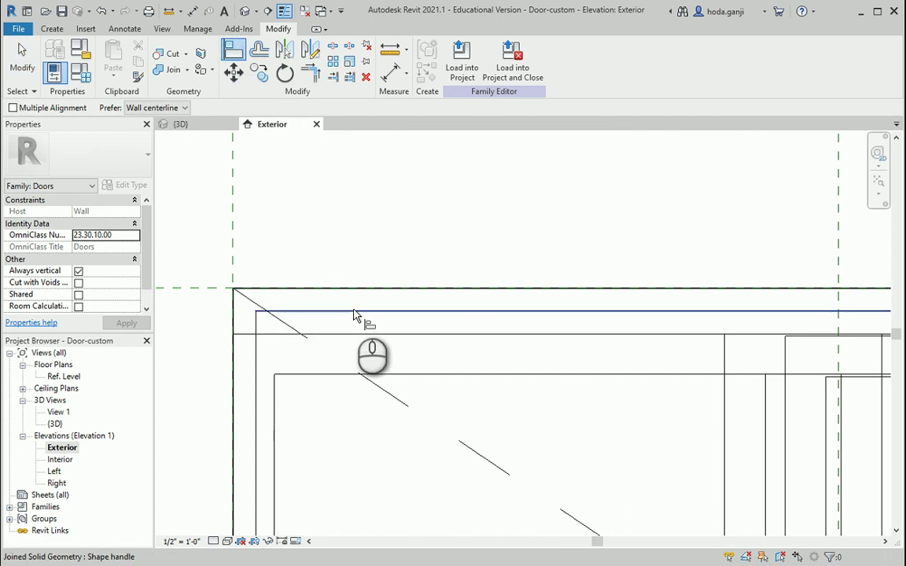
left_click(352, 310)
left_click(361, 334)
left_click(582, 292)
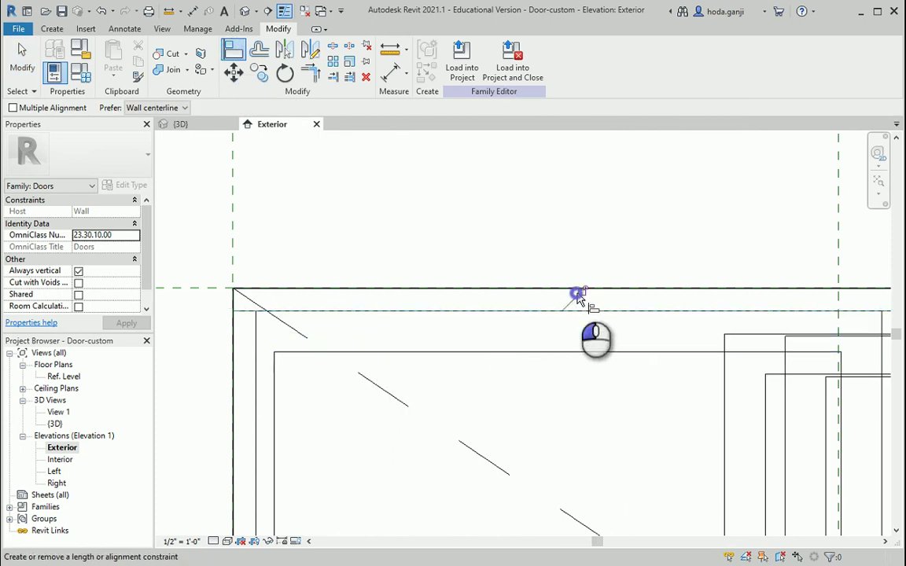
- Align the top edge of the other door panel with the frame head's inner edge
scroll(360, 299, "down", 4)
scroll(586, 309, "up", 3)
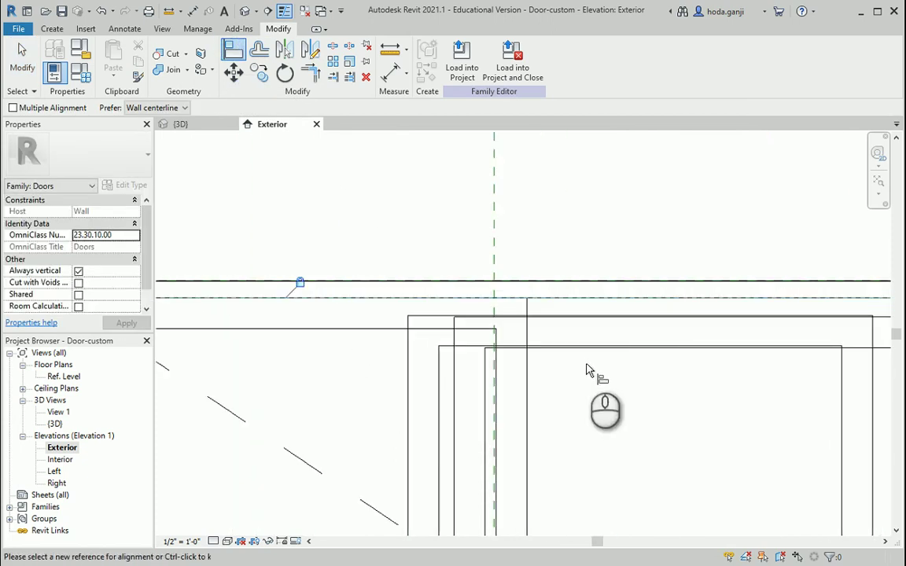
left_click(637, 301)
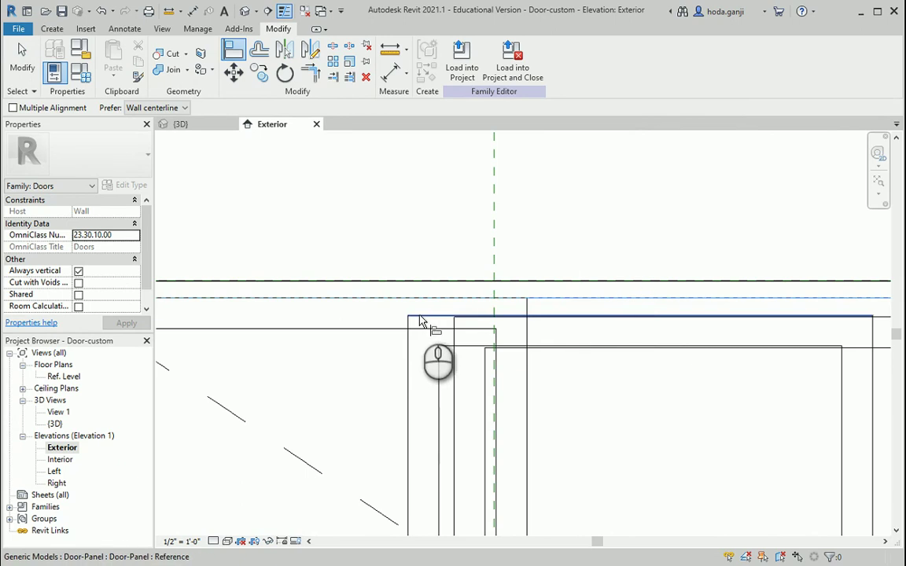
left_click(421, 322)
scroll(530, 293, "down", 2)
scroll(692, 303, "up", 2)
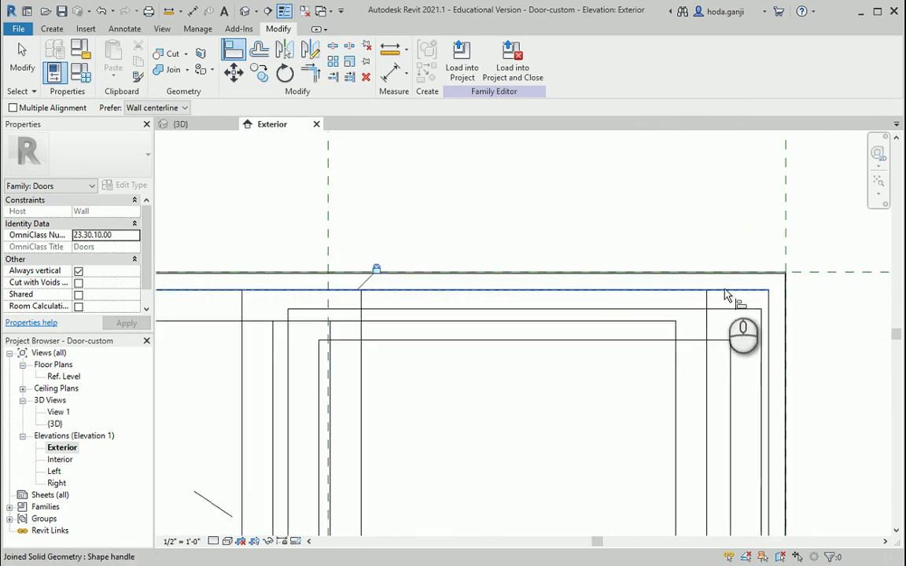
- Align the Door-Screen's top edge with the frame head's inner edge, lock it, and close the Exterior elevation
left_click(723, 289)
left_click(482, 270)
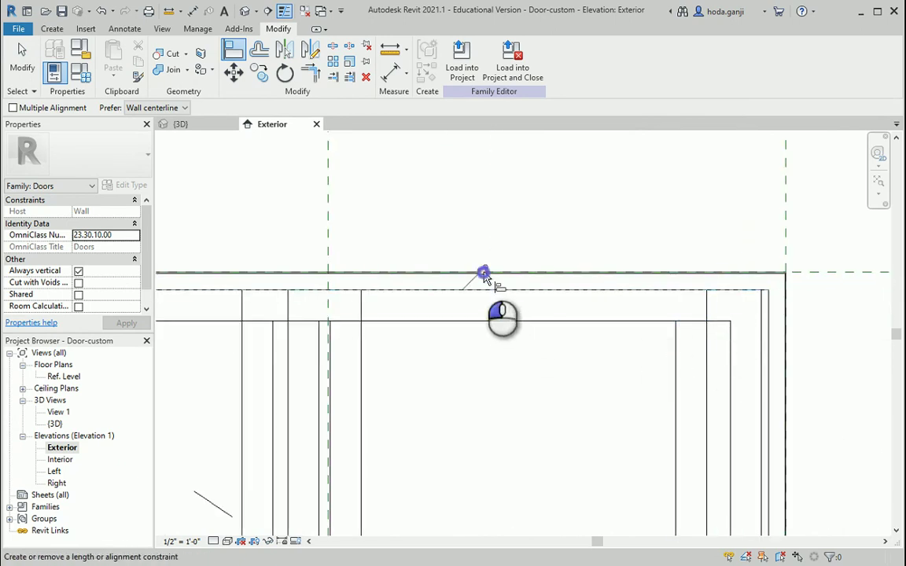
left_click(316, 124)
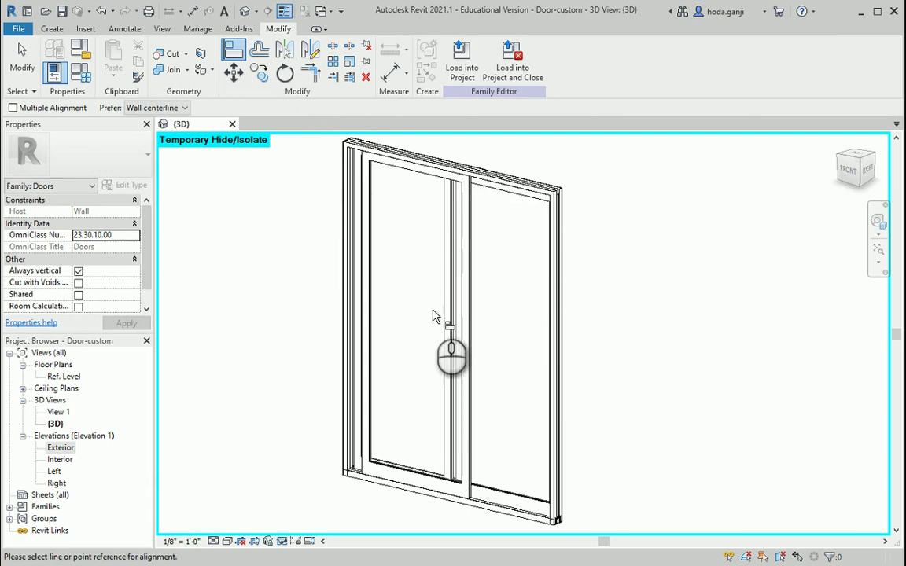
key("Escape")
- Examine the frame head joints and the Door-Screen from several sides of the 3D door model
scroll(539, 236, "up", 3)
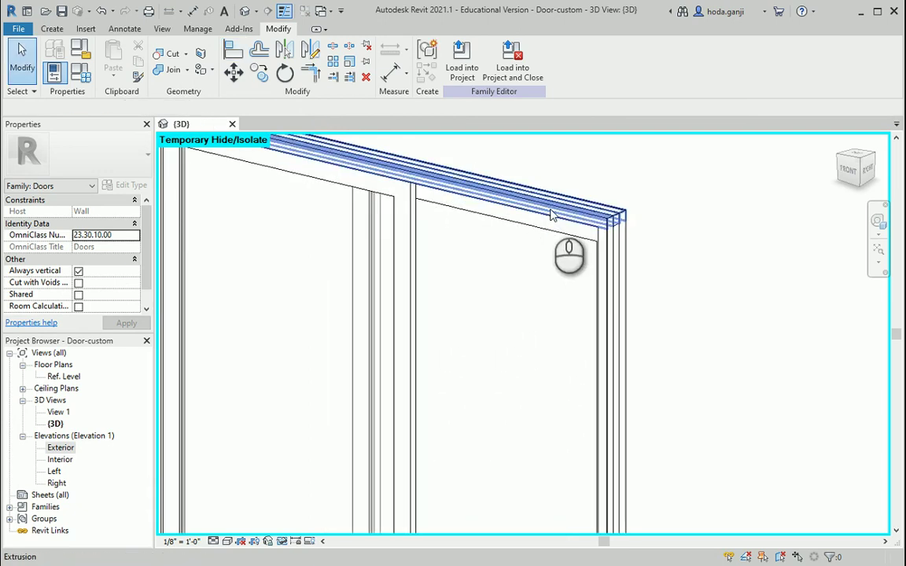
scroll(550, 283, "down", 2)
scroll(393, 431, "down", 3)
middle_click_drag(401, 338, 429, 464, "shift")
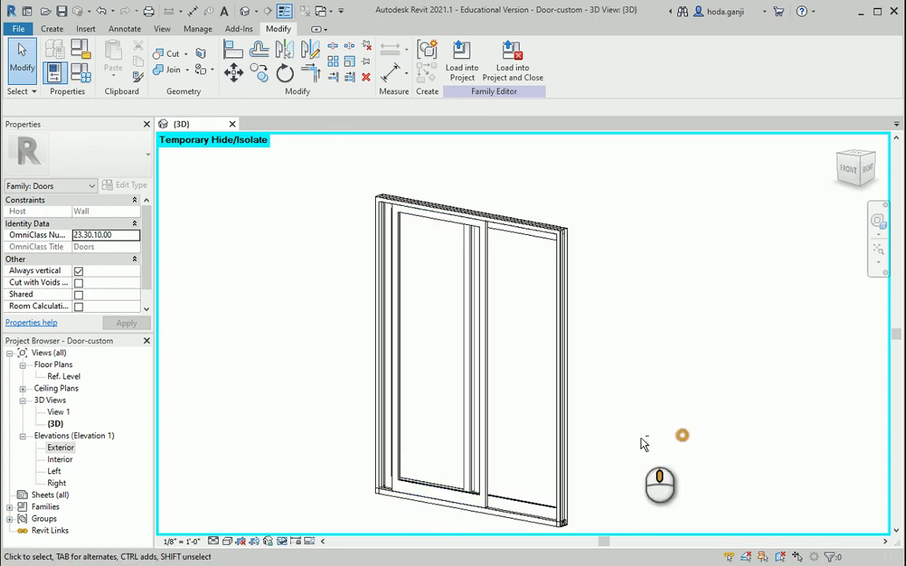
middle_click_drag(644, 440, 492, 459, "shift")
left_click(523, 478)
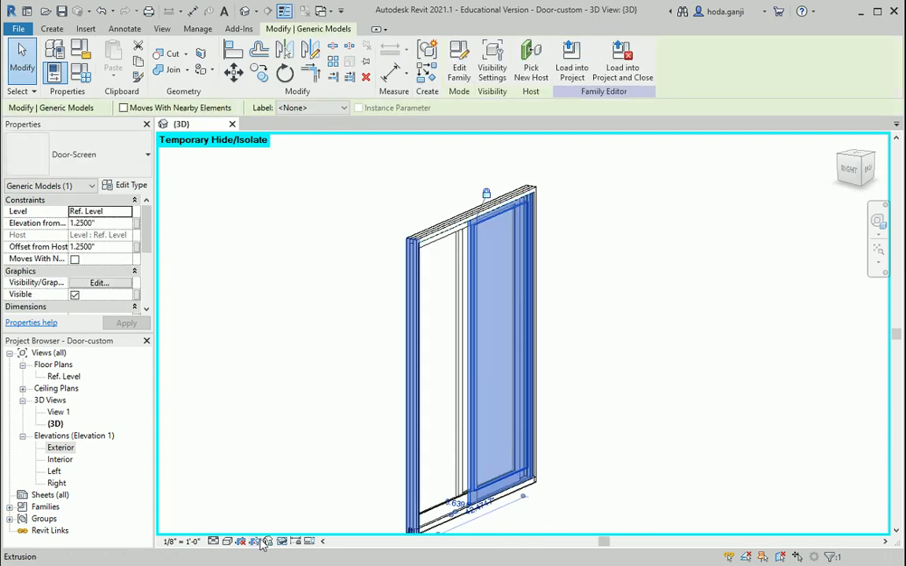
- Inspect the screen and door panel in the Shaded visual style from several angles, and restore the hidden-line display
left_click(229, 542)
left_click(254, 499)
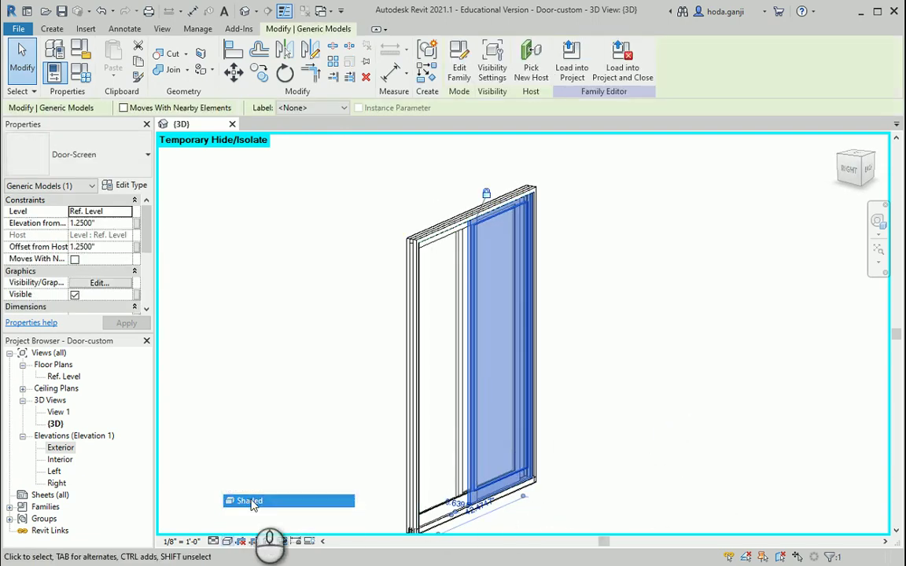
middle_click_drag(393, 462, 597, 425, "shift")
left_click(359, 405)
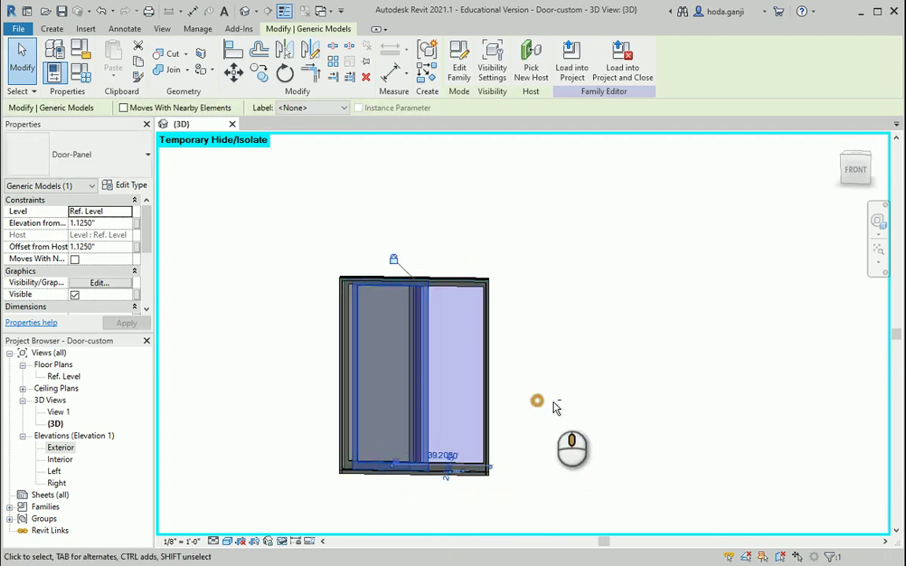
middle_click_drag(535, 400, 586, 409, "shift")
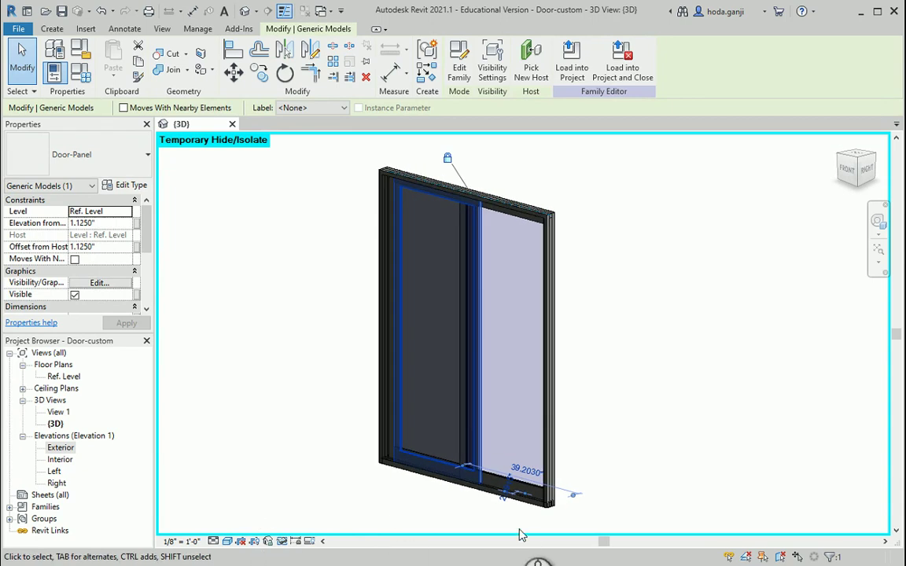
left_click(228, 542)
left_click(258, 488)
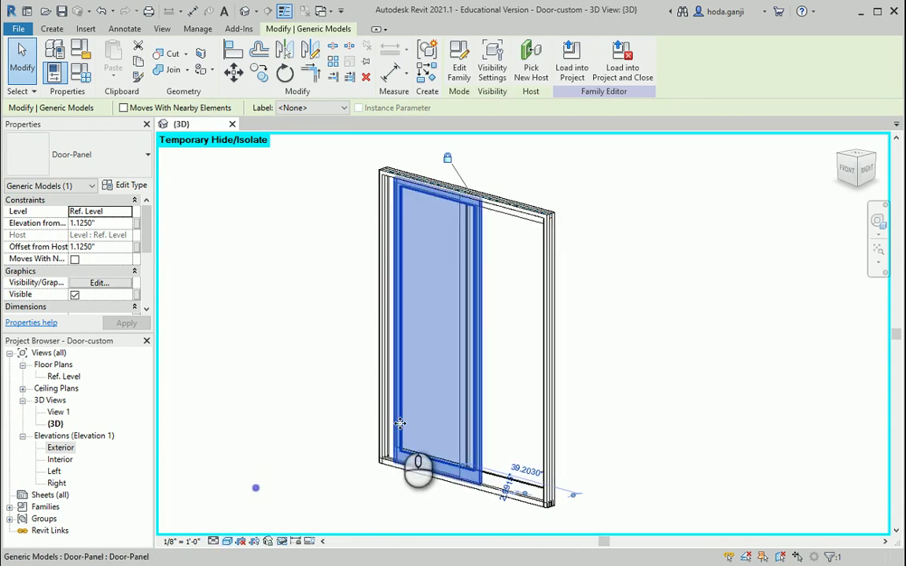
left_click(688, 402)
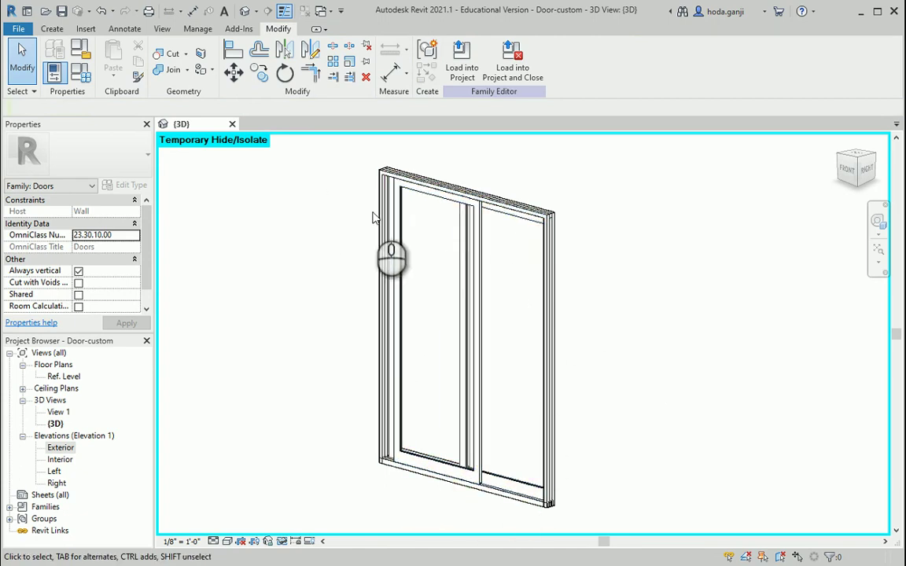
- Test the door family with a Height of 100 and a larger Width, and undo the size change
left_click(80, 73)
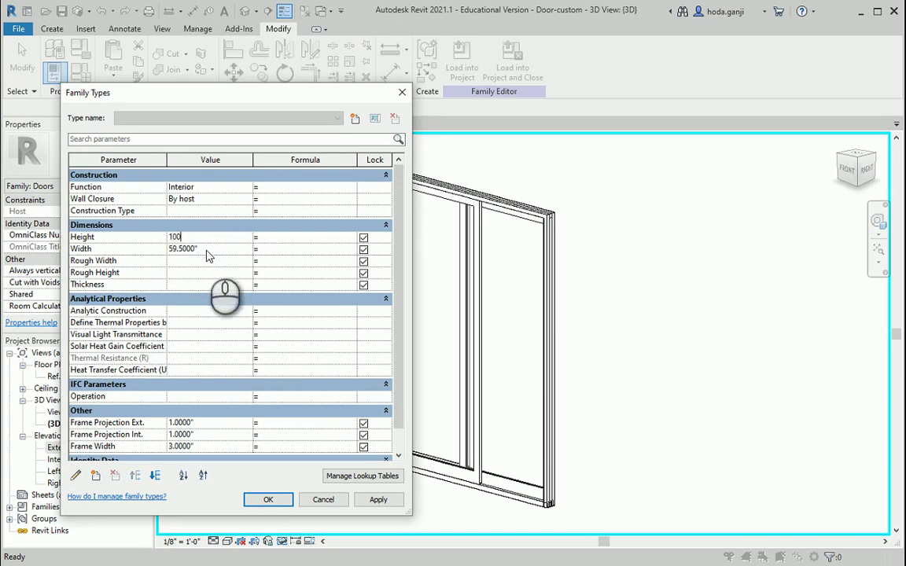
left_click(377, 500)
left_click(267, 499)
scroll(448, 472, "down", 3)
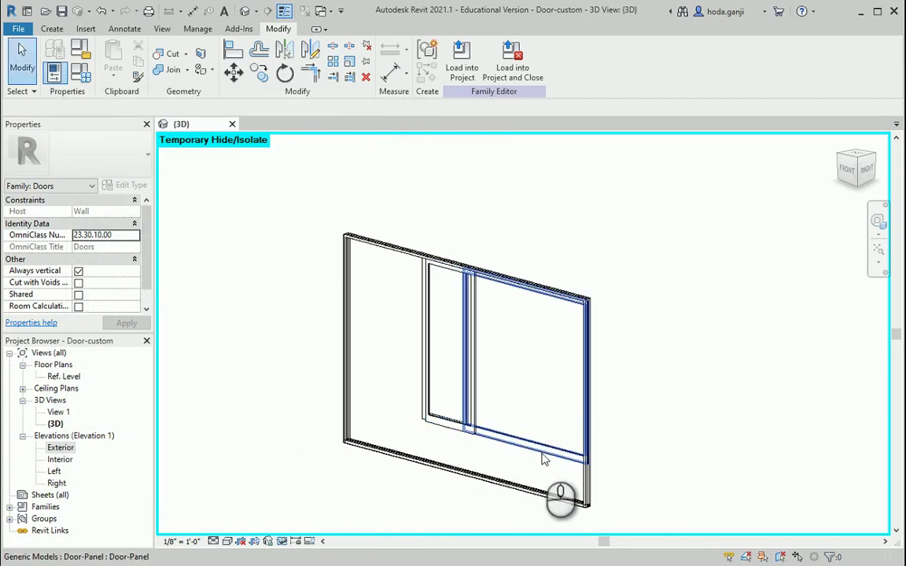
key("ctrl+z")
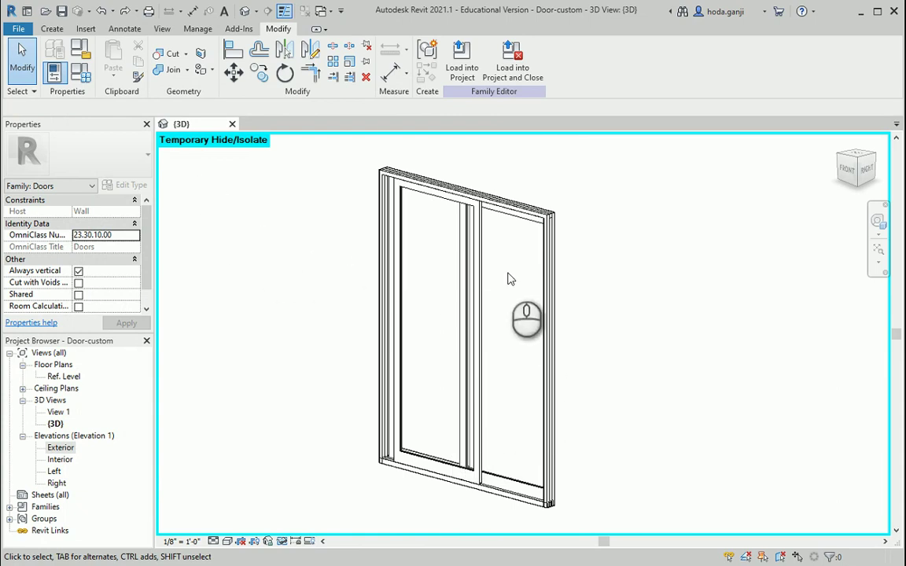
- Inspect the Door-Panel and Door-Screen components in 3D, and check the Door-Screen's type parameters
middle_click_drag(473, 277, 460, 402, "shift")
left_click(460, 401)
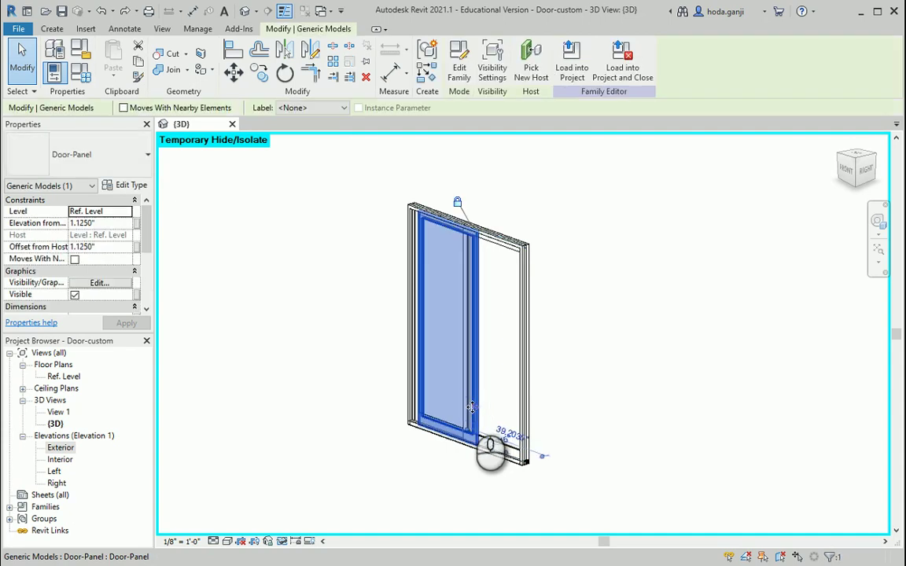
middle_click_drag(597, 390, 472, 422, "shift")
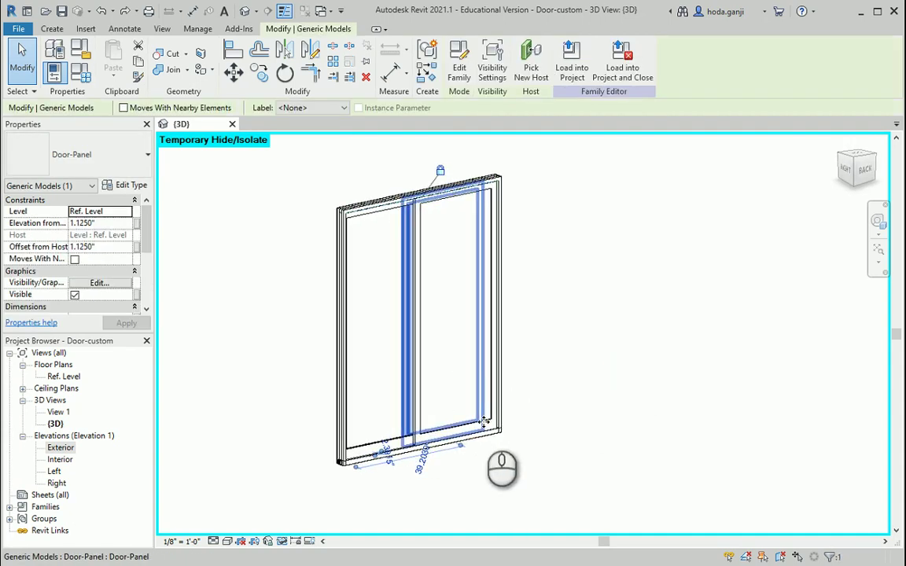
left_click(577, 425)
left_click(490, 425)
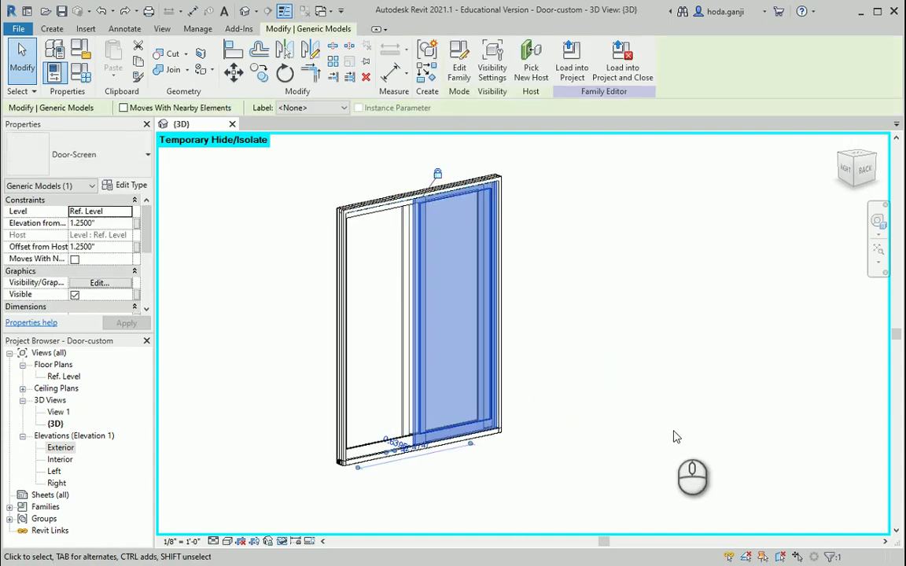
scroll(285, 221, "up", 1)
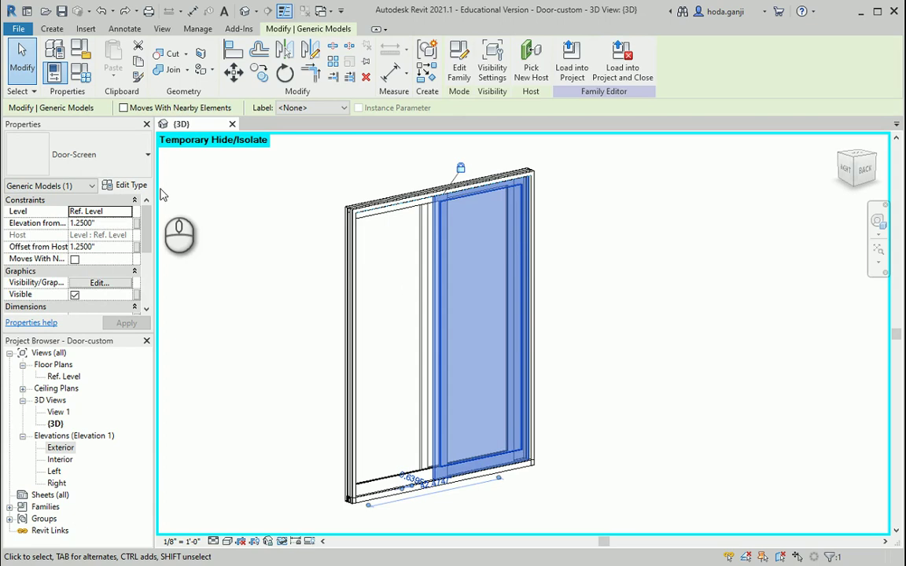
left_click(141, 186)
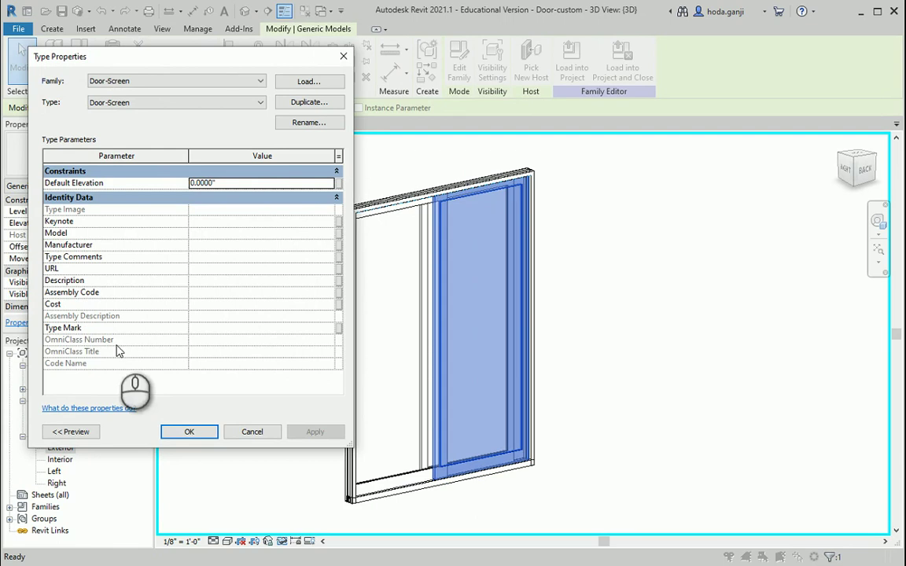
key("Escape")
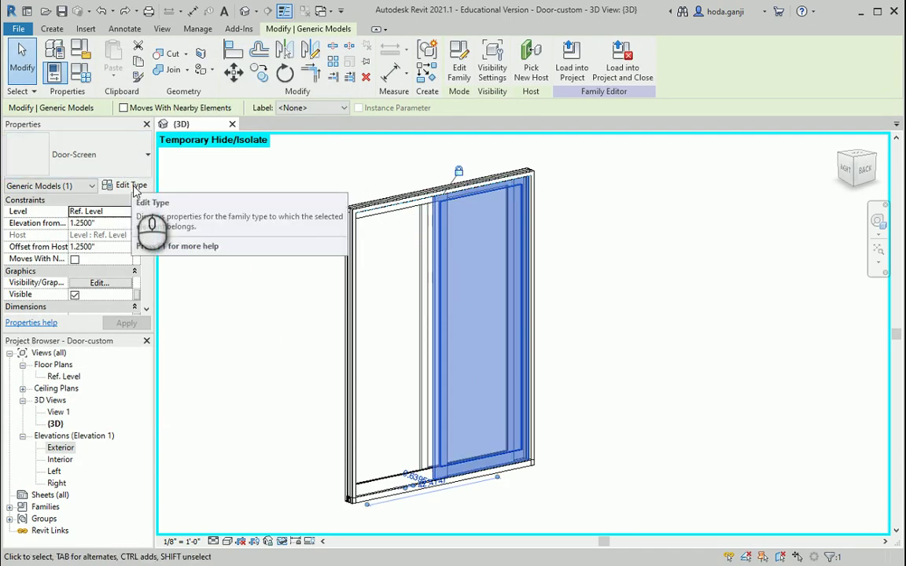
- Open the Door-Screen family for editing and change its Height_Panel parameter from instance to type
left_click(459, 71)
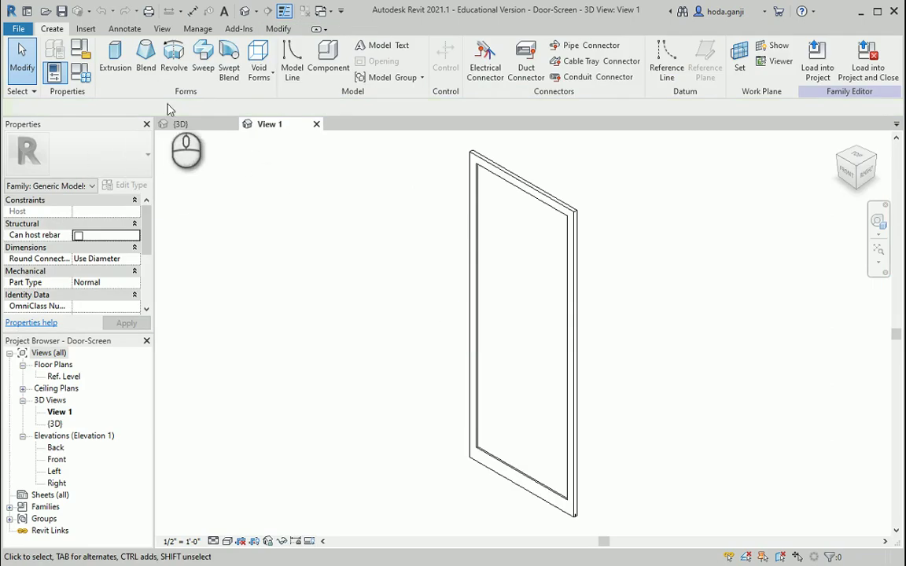
left_click(80, 72)
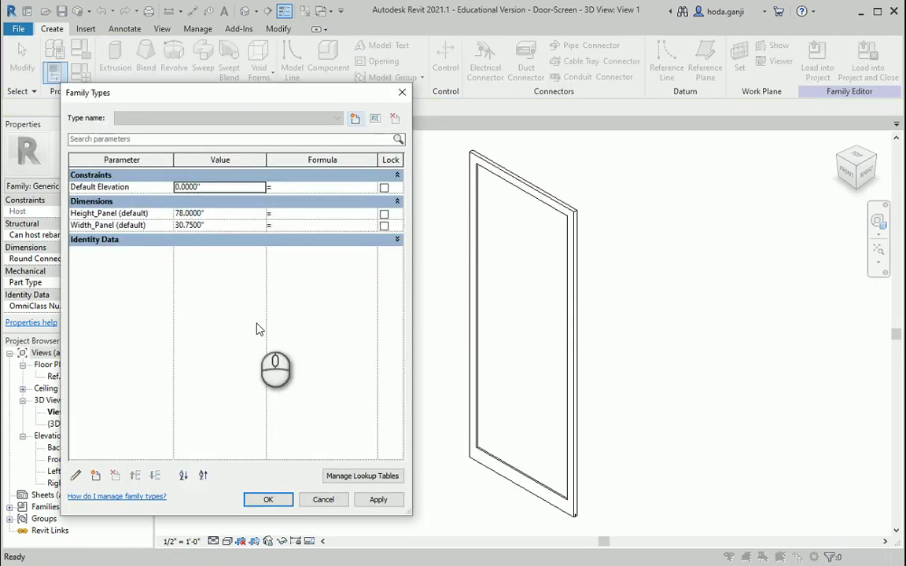
left_click(85, 213)
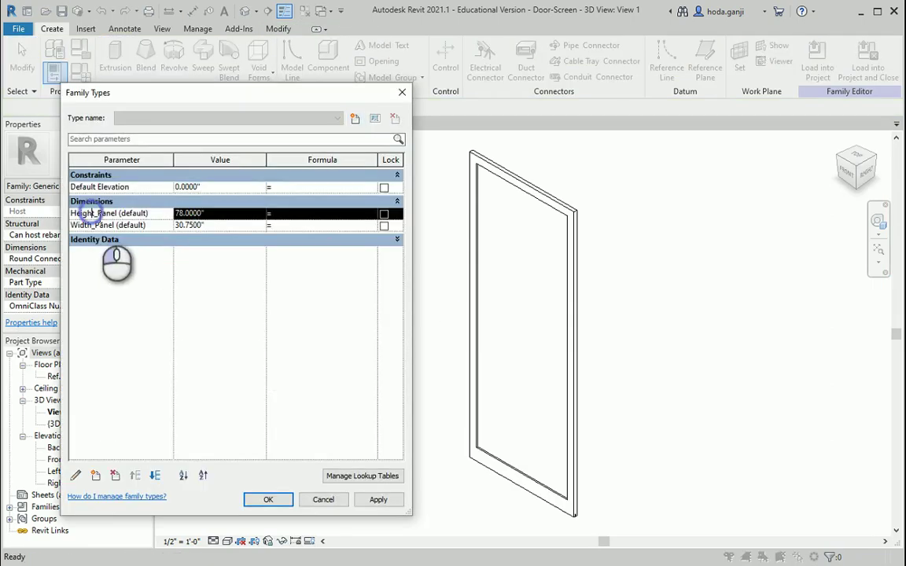
left_click(75, 476)
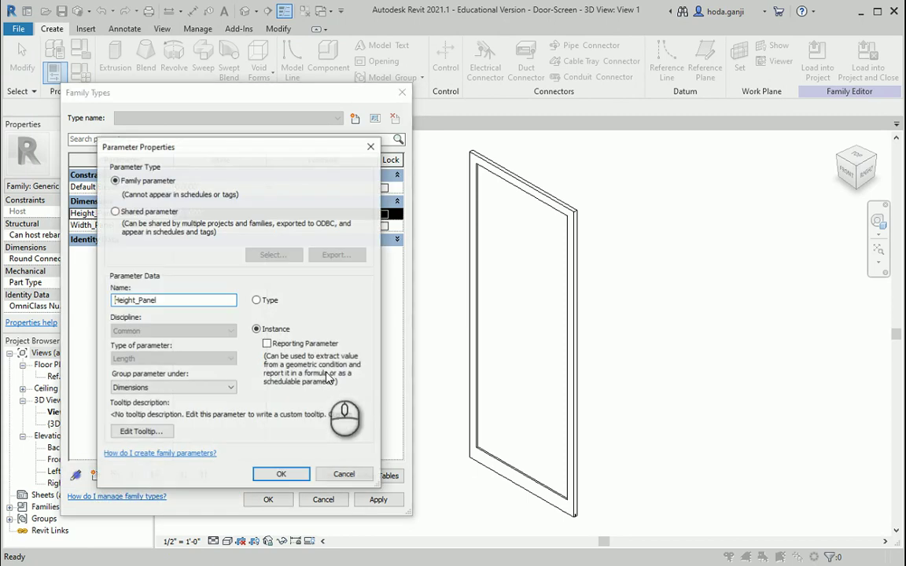
left_click(258, 301)
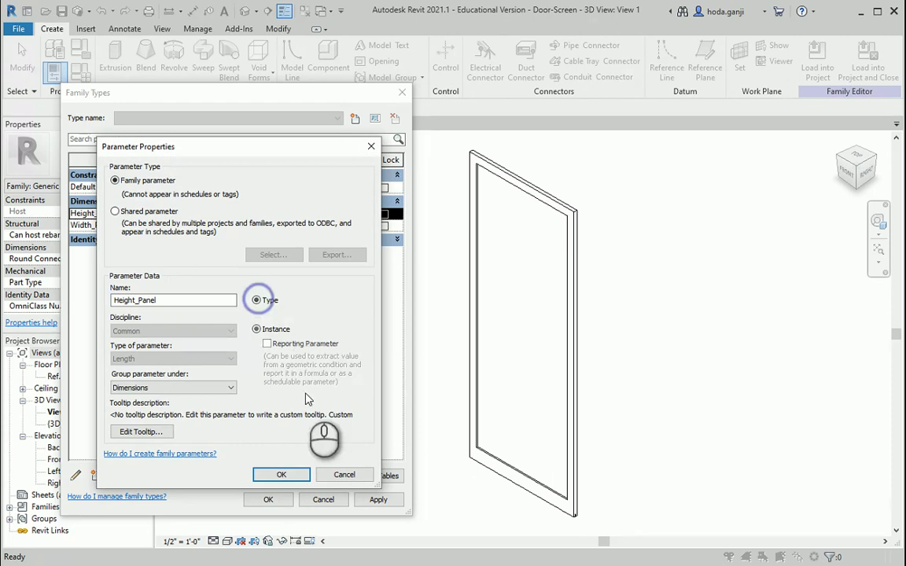
left_click(281, 475)
- Make the Door-Screen's Width_Panel a type parameter and accept the family type changes
left_click(91, 225)
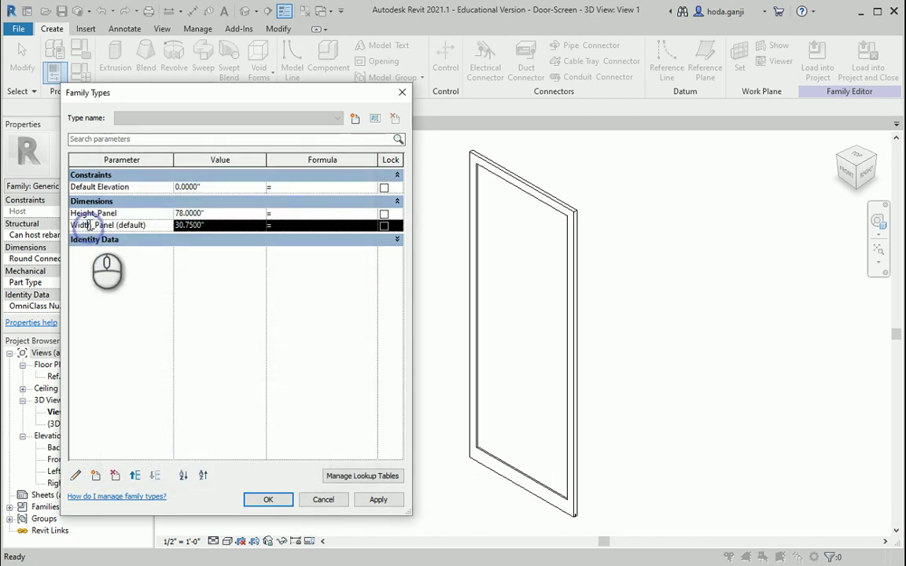
left_click(75, 475)
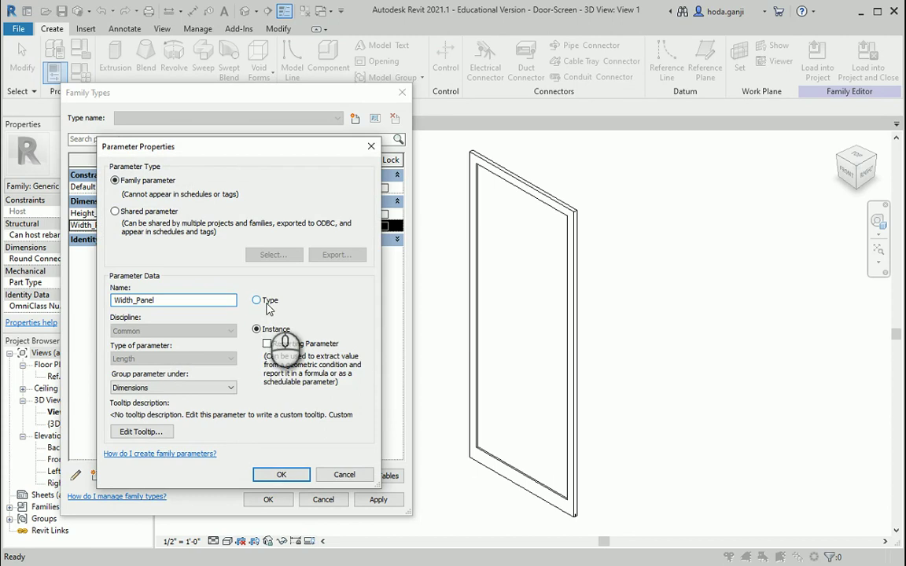
left_click(267, 304)
left_click(270, 475)
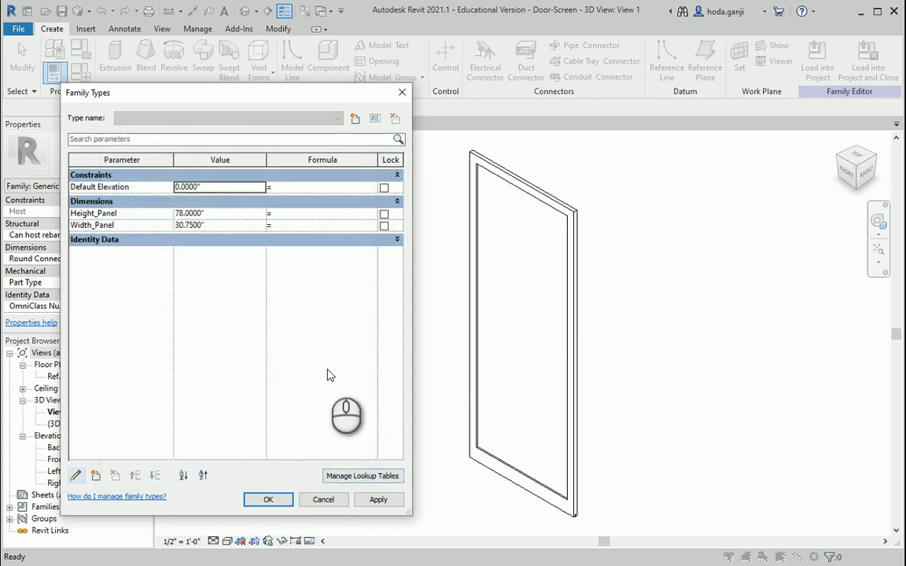
left_click(268, 500)
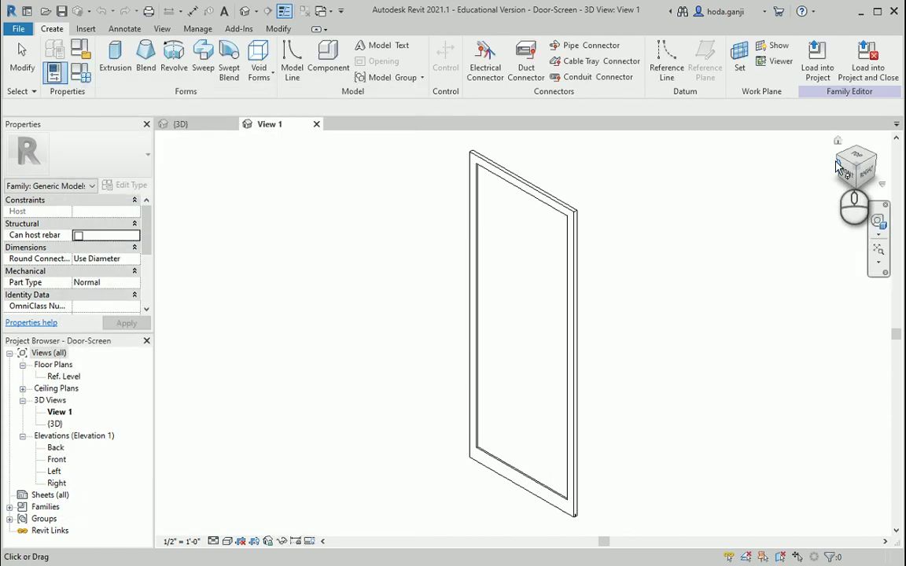
- Load the Door-Screen family into Door-custom, overwriting the existing version, and check the screen's type parameters
left_click(819, 71)
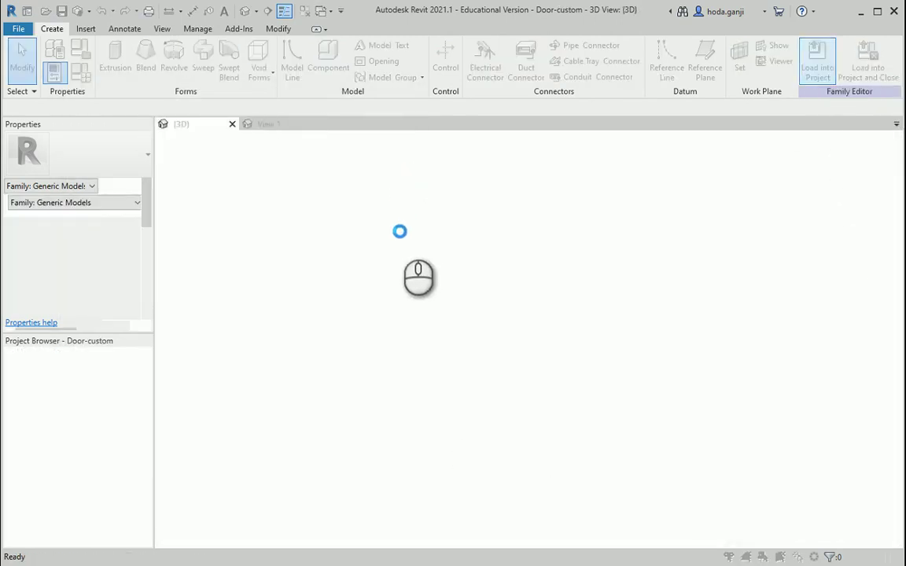
left_click(473, 252)
left_click(497, 429)
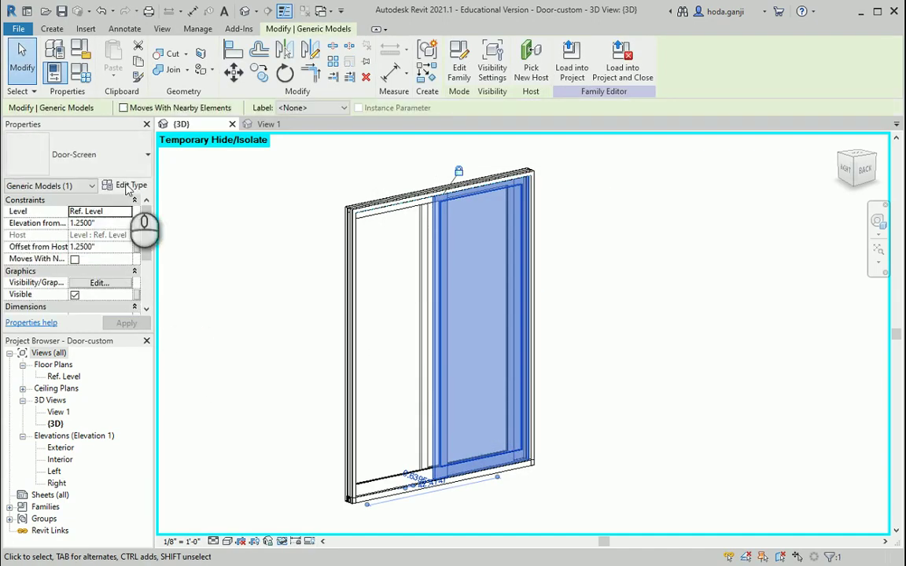
left_click(134, 186)
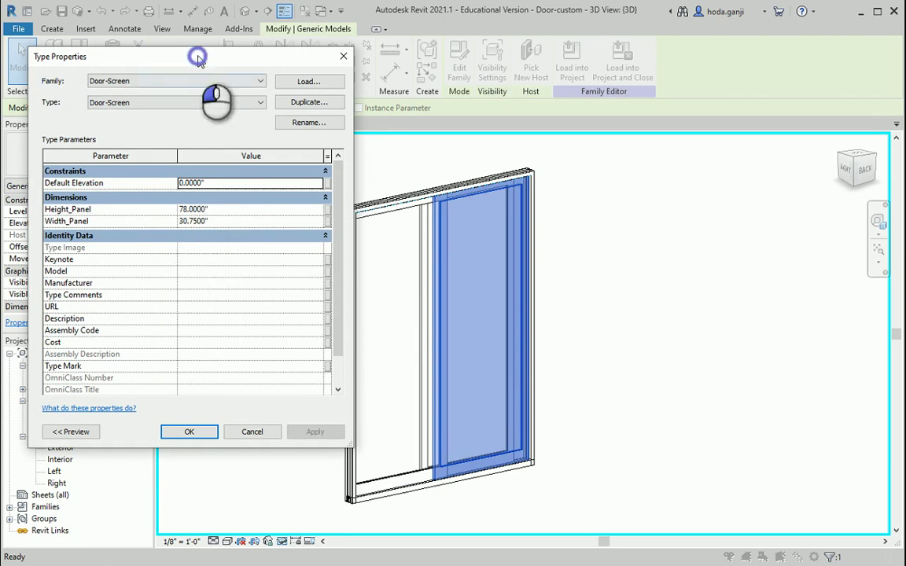
left_click_drag(198, 59, 332, 106)
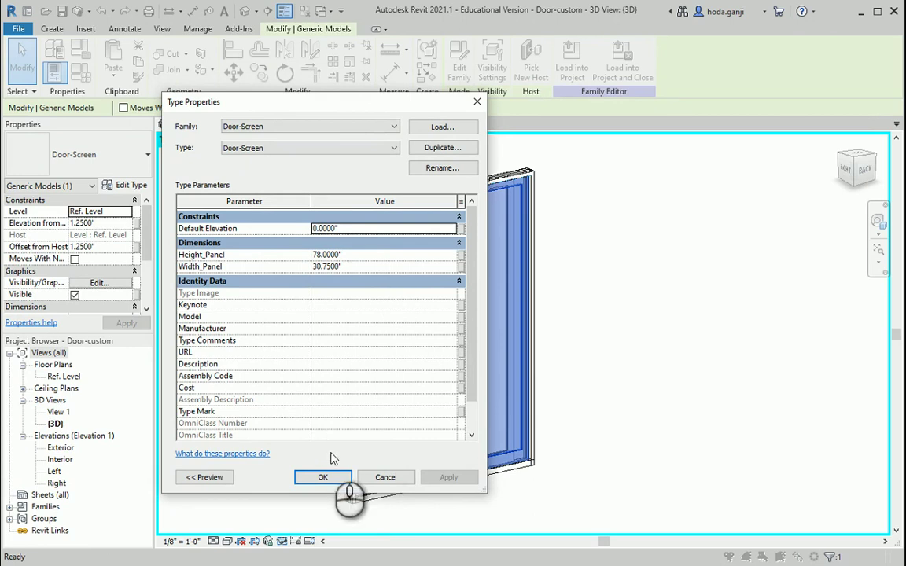
left_click(323, 477)
key("Escape")
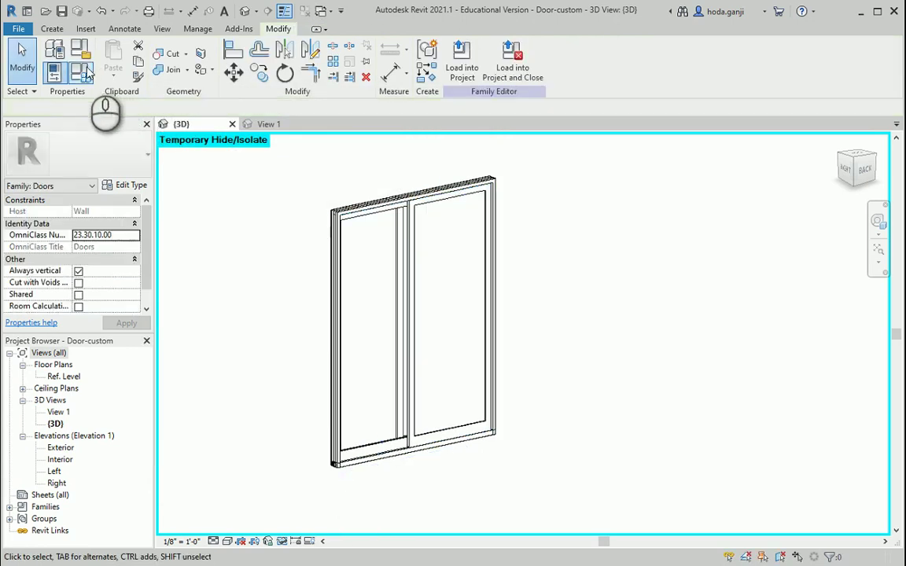
- Review the door's family dimensions and the Door-Screen's type dimensions against the size table in Sliding Door.PNG in Photos
left_click(82, 73)
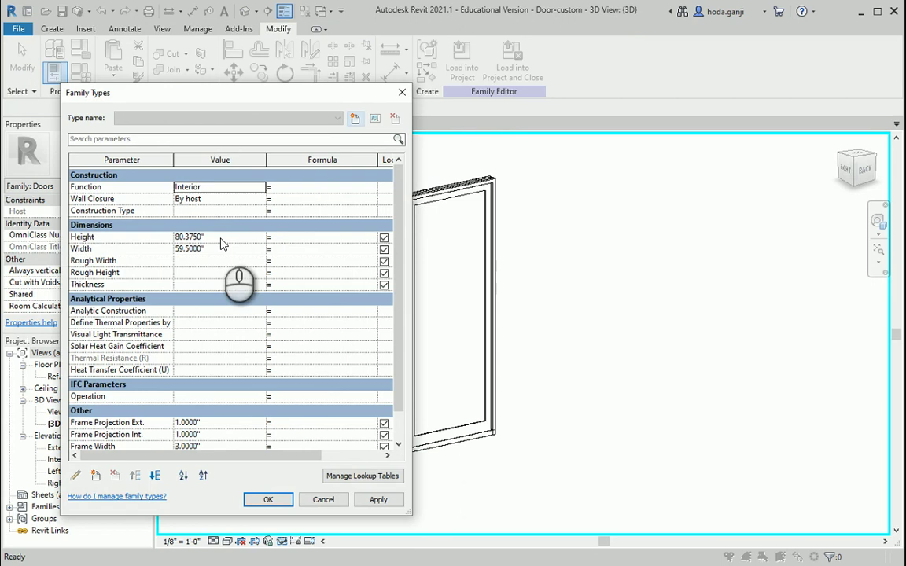
key("Escape")
left_click(418, 250)
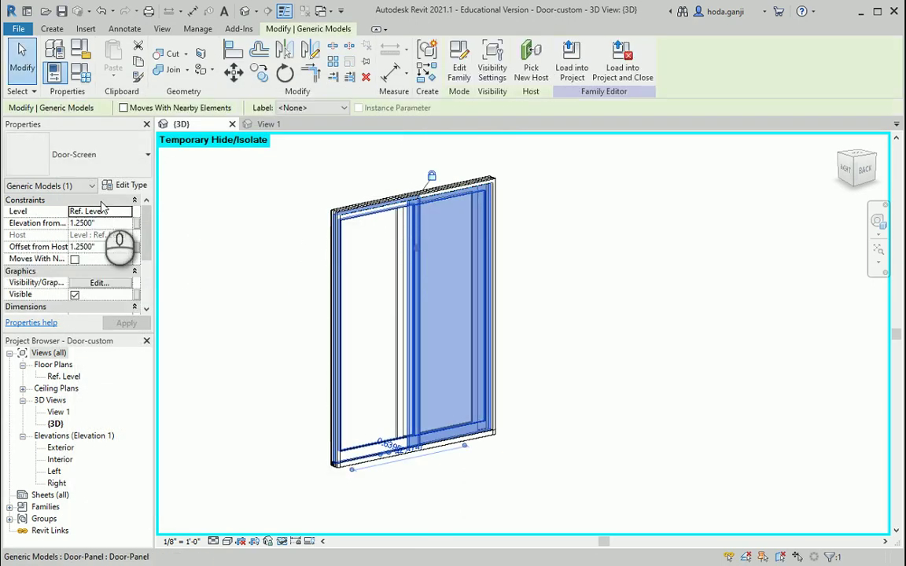
left_click(127, 185)
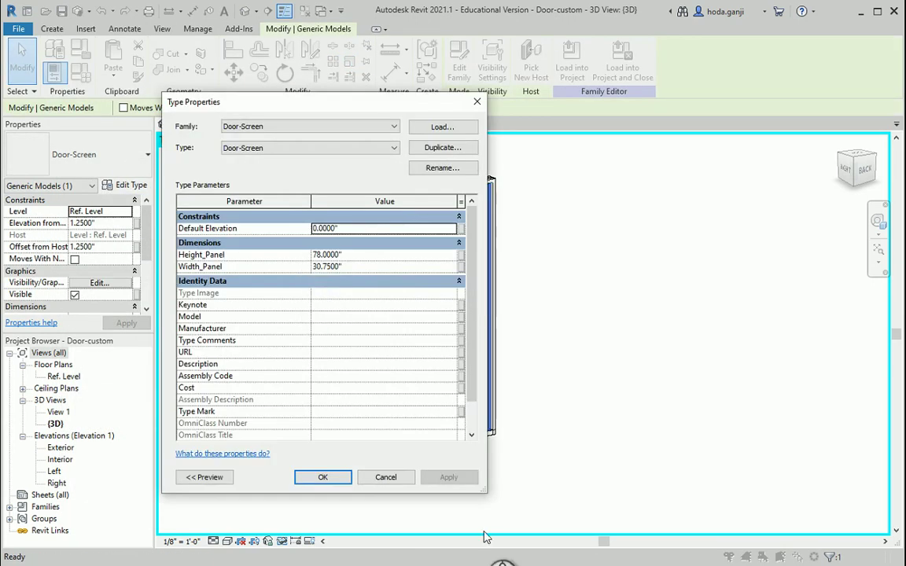
key("alt+Tab")
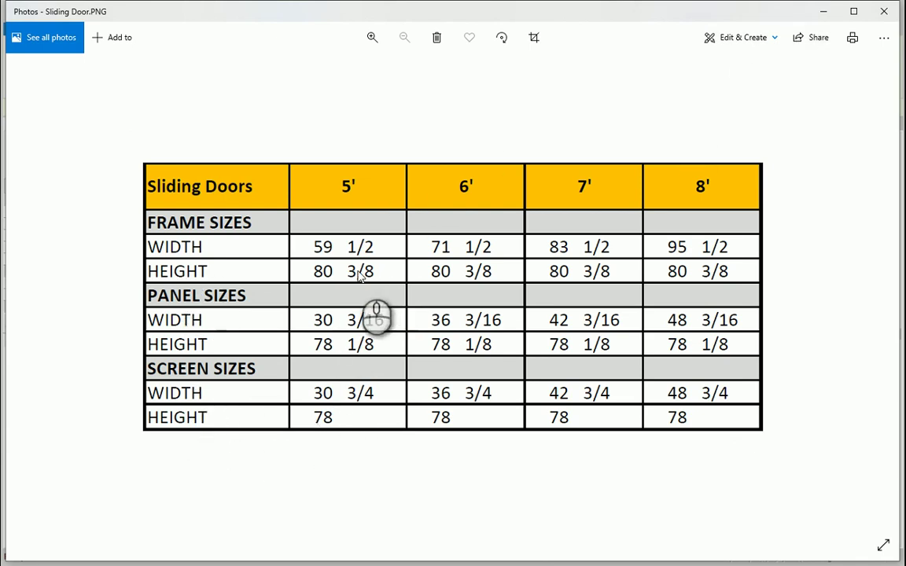
left_click(826, 12)
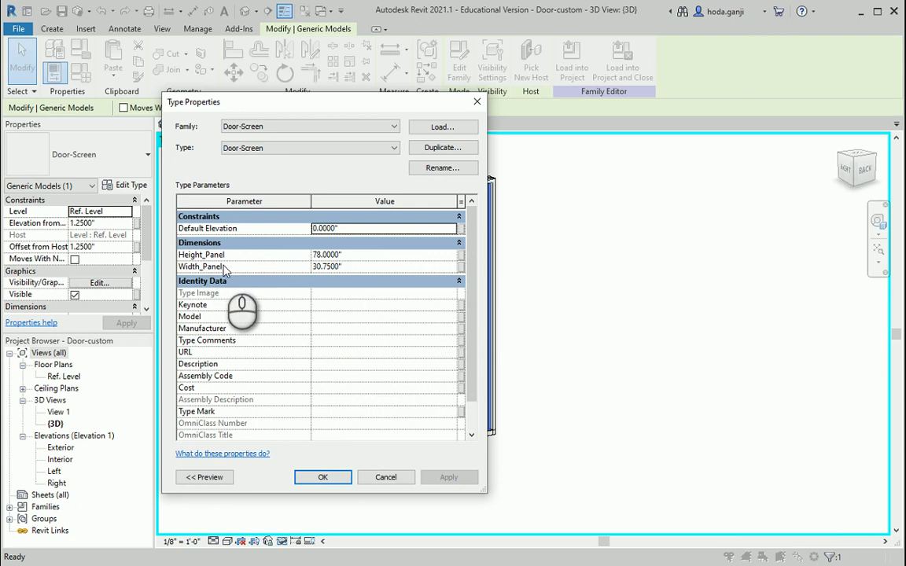
left_click(323, 477)
left_click(546, 298)
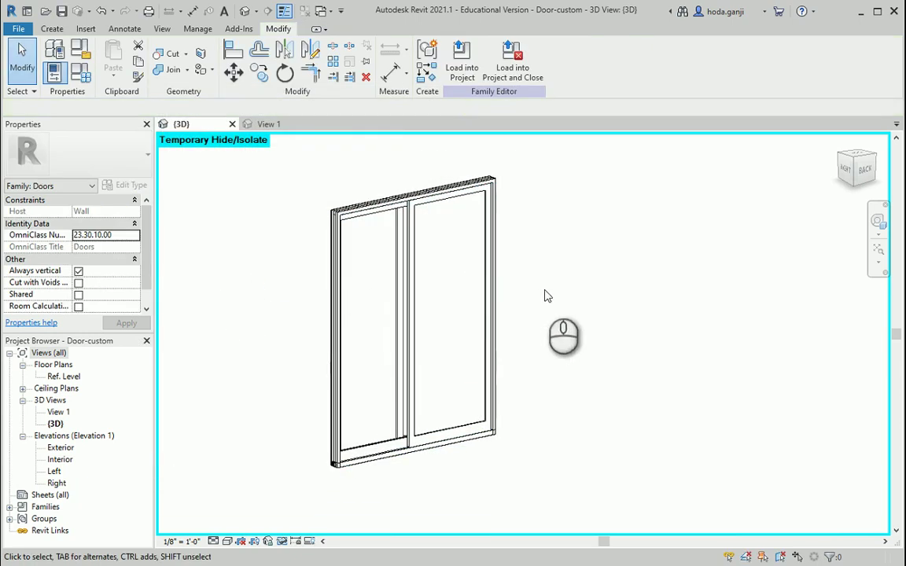
- Reopen the Door-Screen family for editing and rename its Height_Panel parameter to Height_Screen
left_click(474, 203)
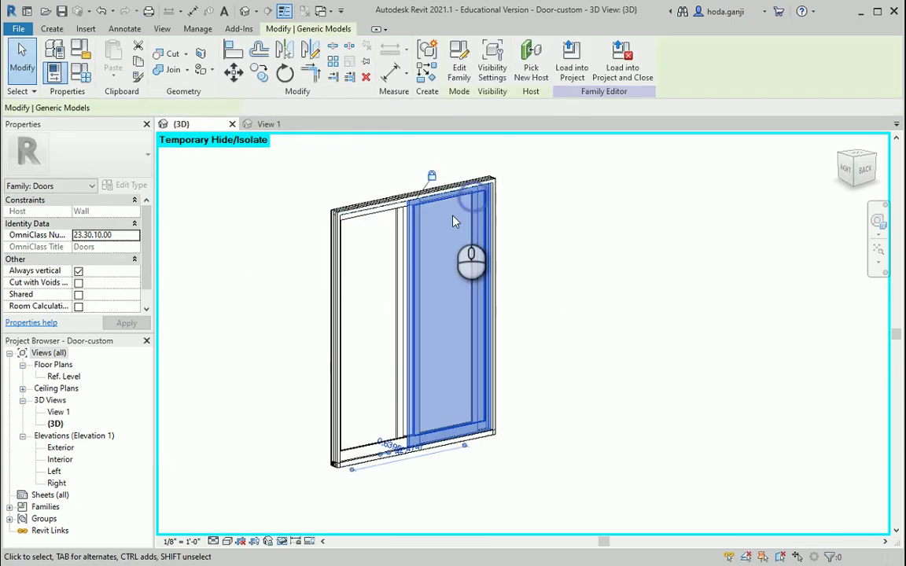
left_click(460, 62)
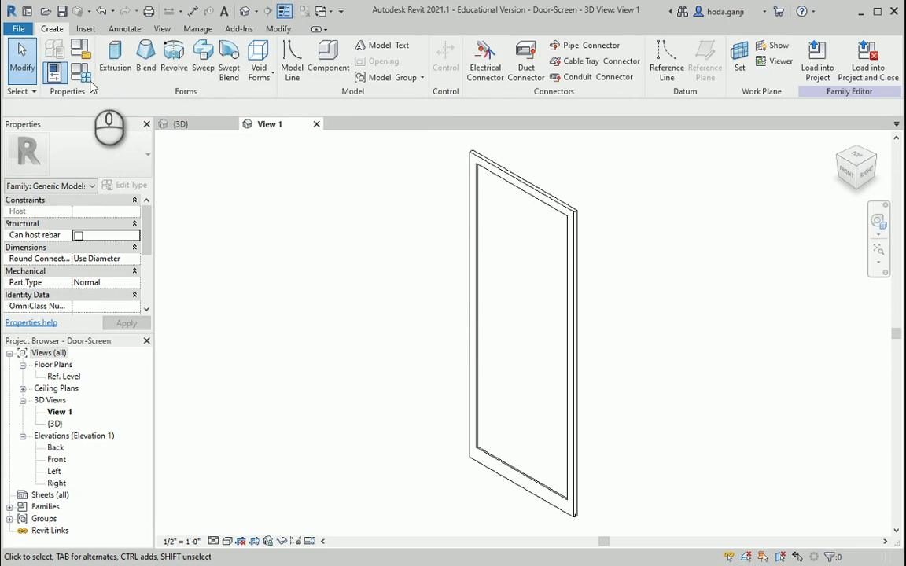
left_click(85, 77)
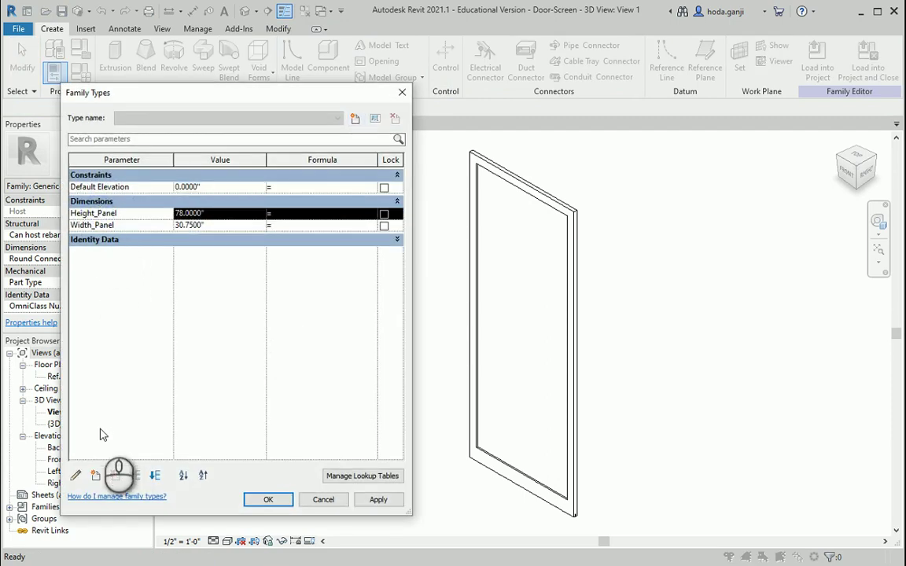
left_click(76, 475)
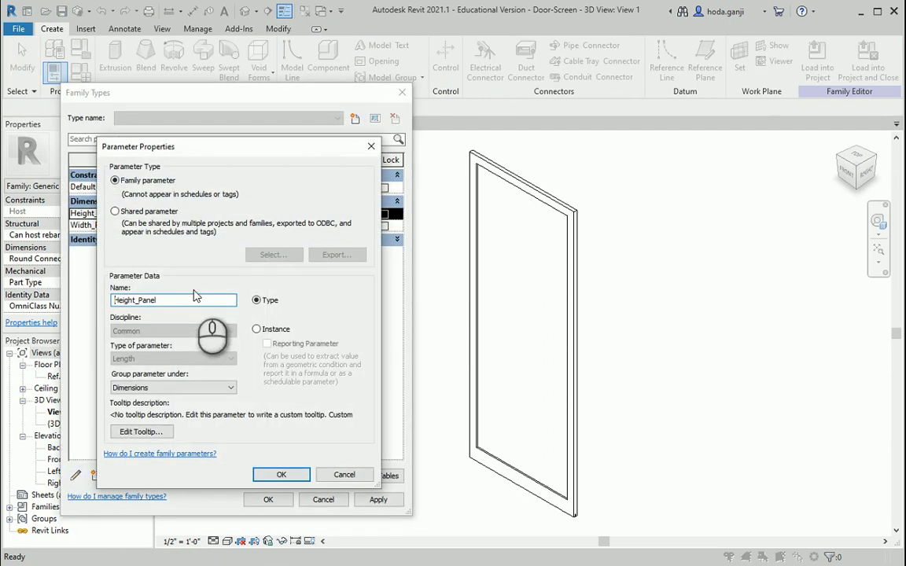
left_click_drag(142, 298, 183, 298)
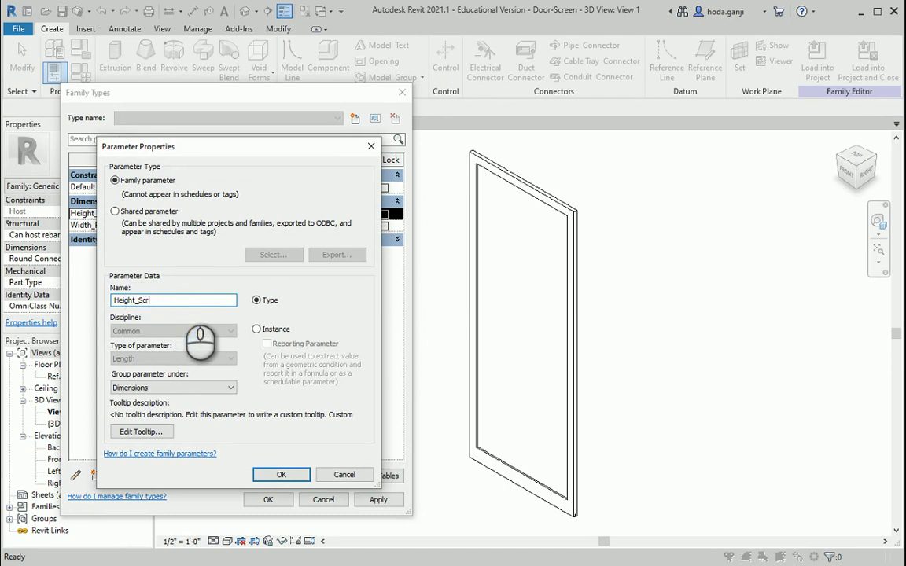
left_click(280, 474)
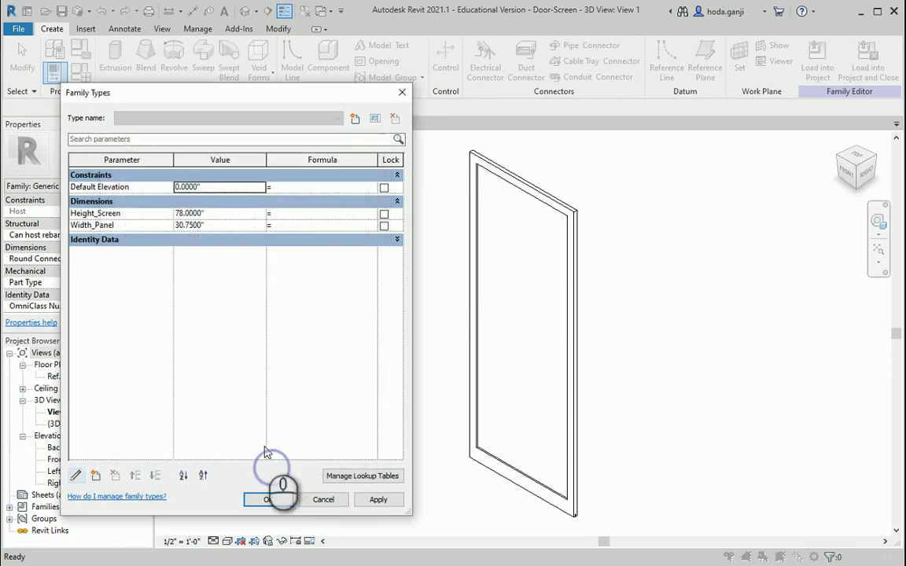
- Rename the Width_Panel parameter to Width_Screen and accept the family type changes
left_click(98, 225)
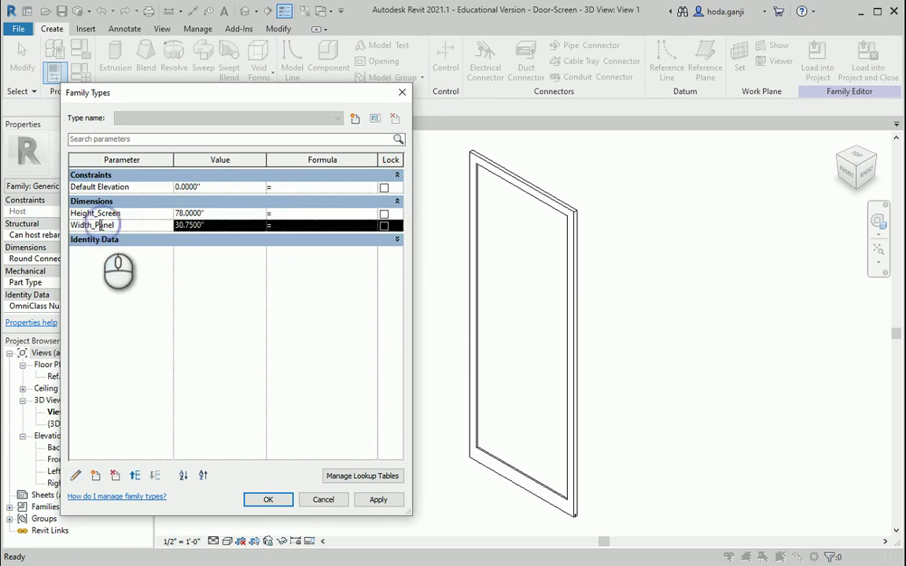
left_click(77, 475)
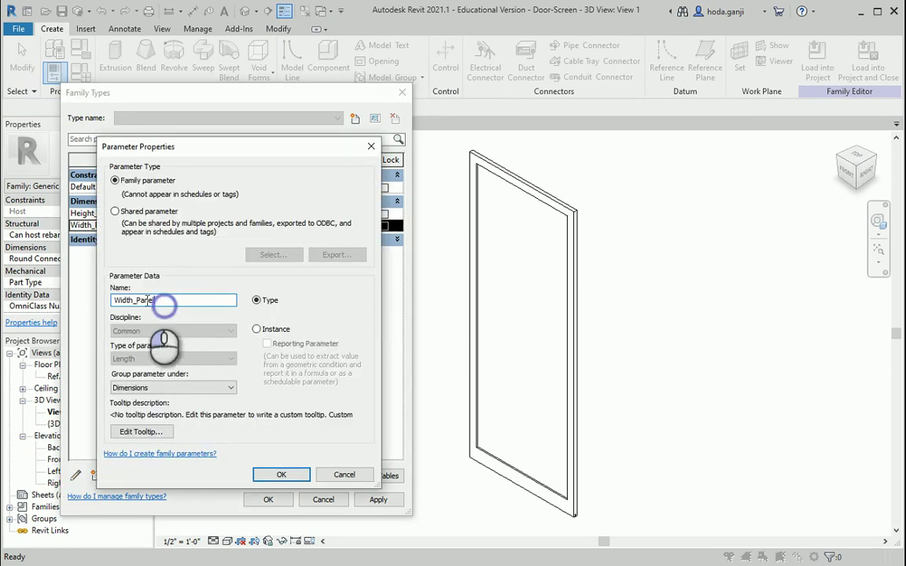
left_click_drag(135, 301, 189, 302)
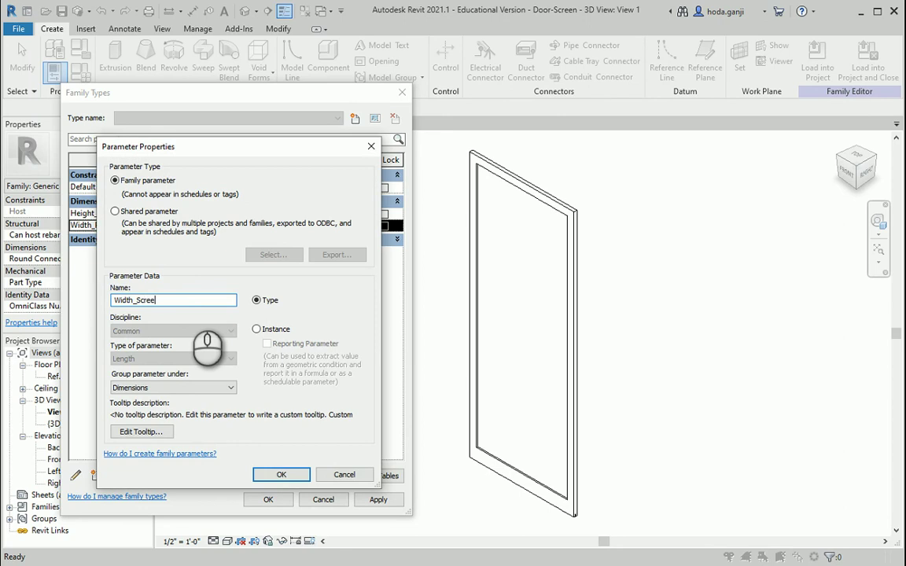
left_click(280, 474)
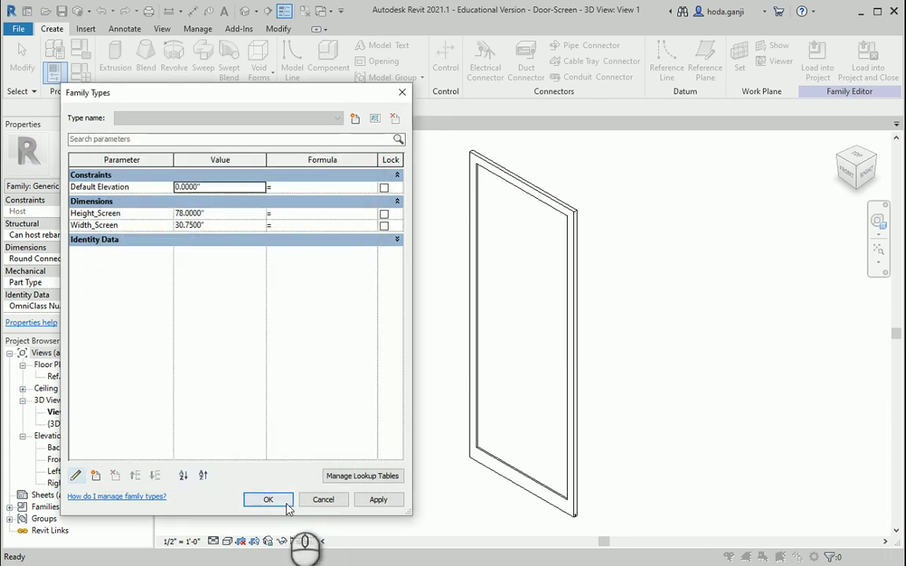
left_click(282, 500)
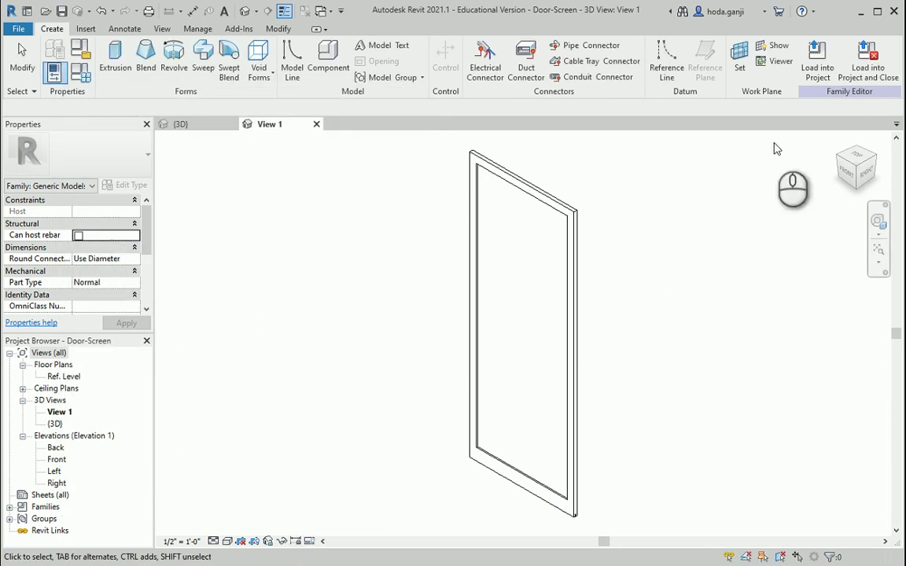
- Reload the Door-Screen family into Door-custom, overwriting the existing version, and open the screen's type properties
left_click(818, 63)
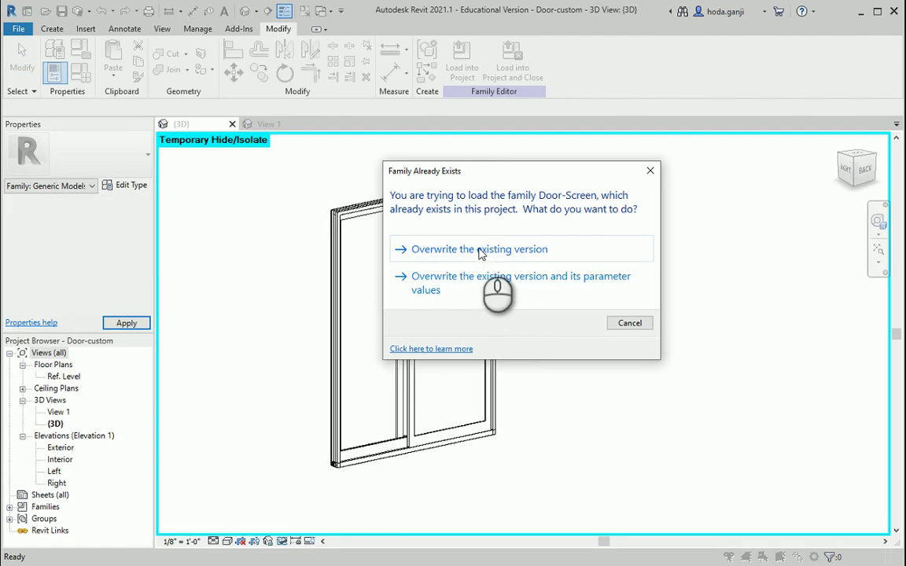
left_click(481, 250)
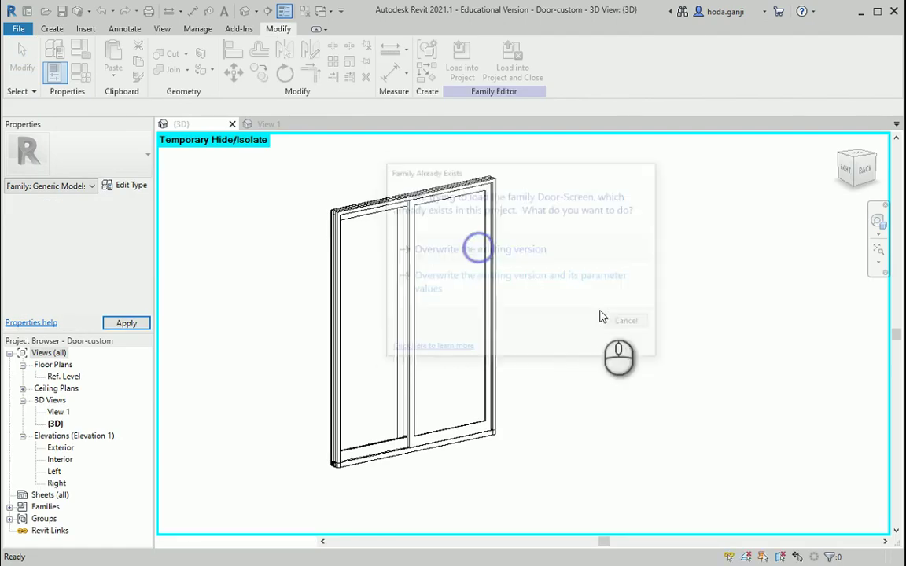
left_click(453, 449)
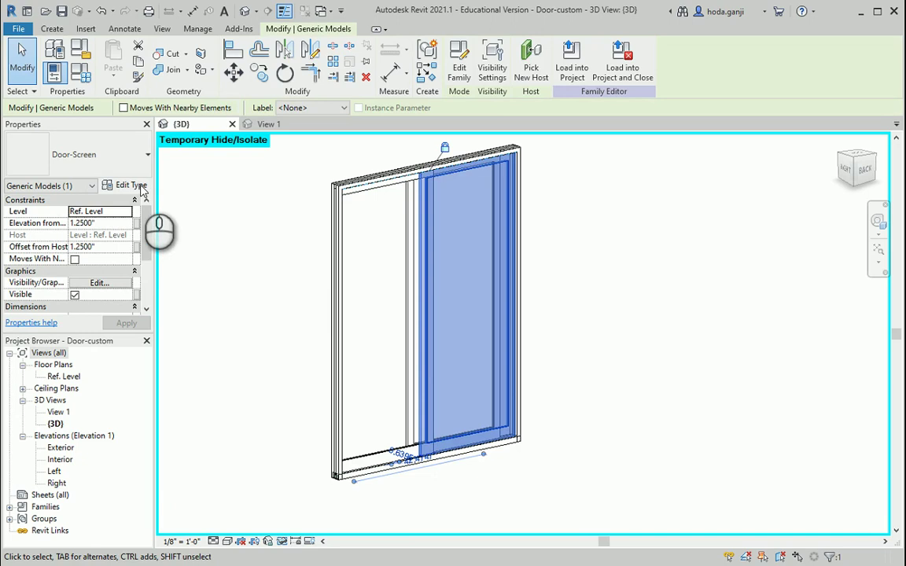
left_click(139, 186)
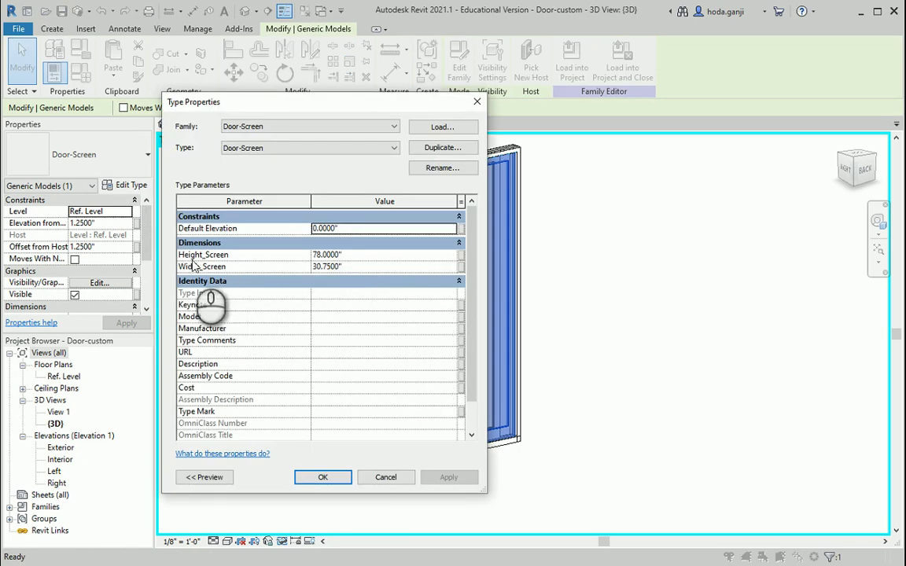
- Associate the screen's Height_Screen parameter with a new type parameter named Screen_Height, grouped under Dimensions, and recheck the type properties
left_click(462, 260)
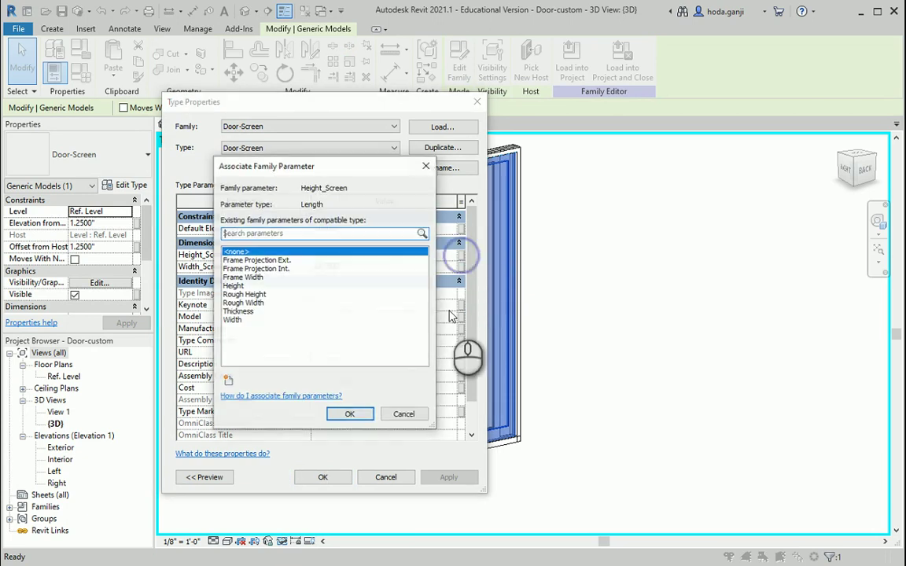
left_click(228, 382)
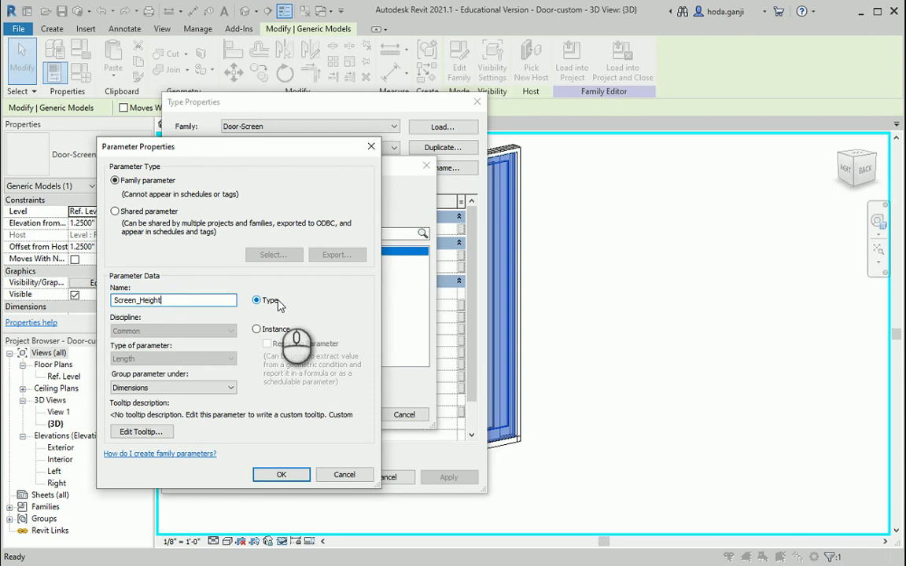
left_click(265, 475)
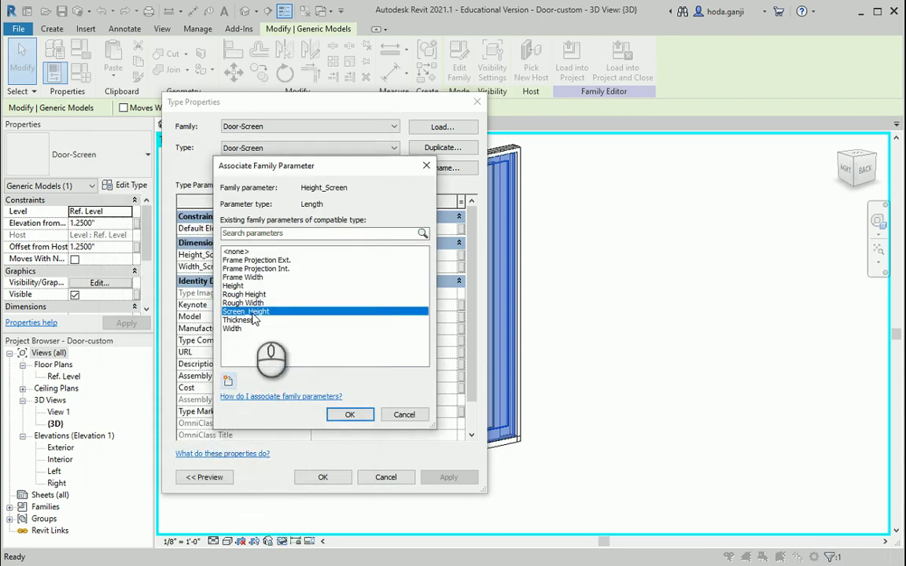
left_click(350, 415)
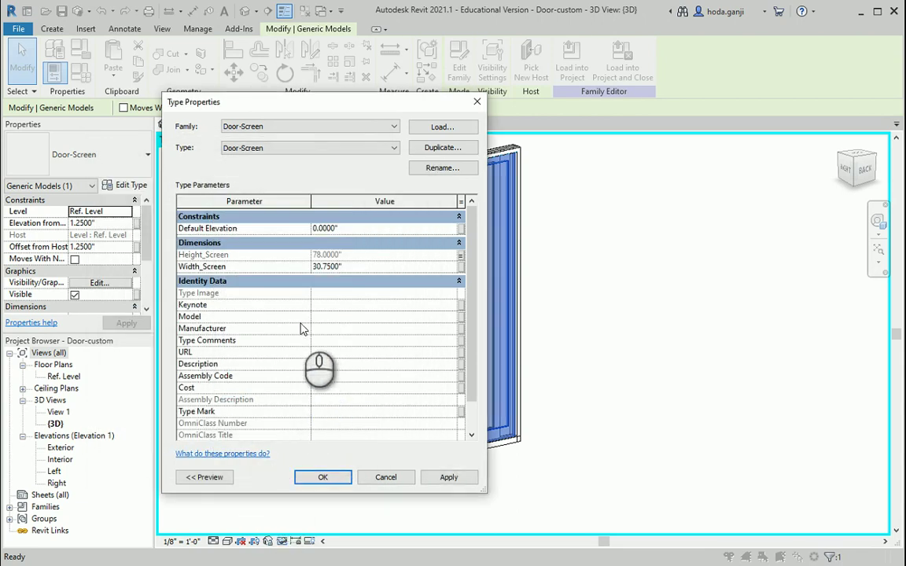
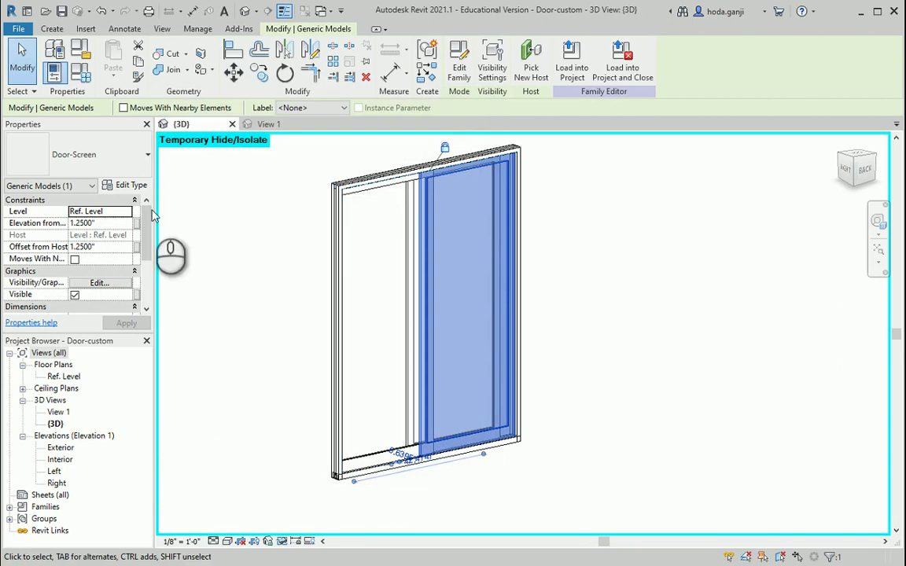
left_click(128, 186)
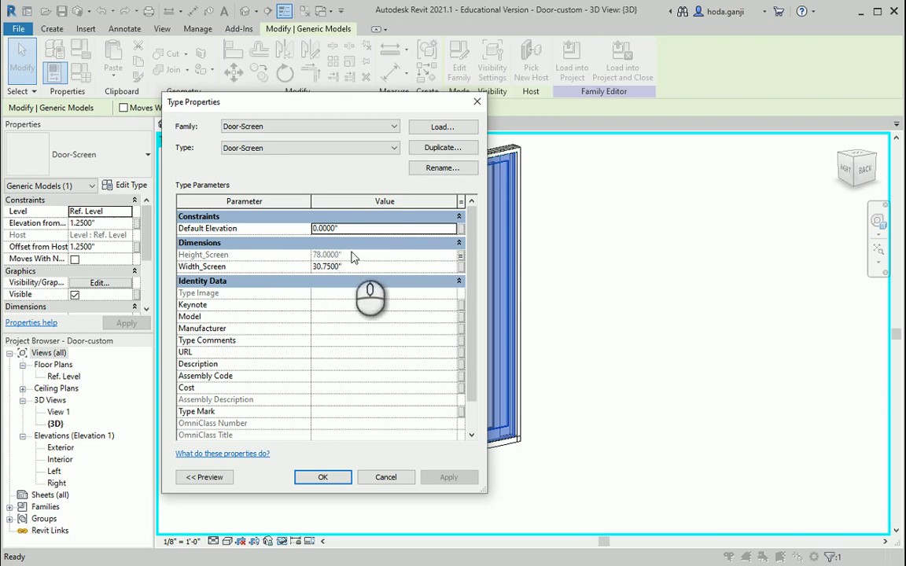
key("Escape")
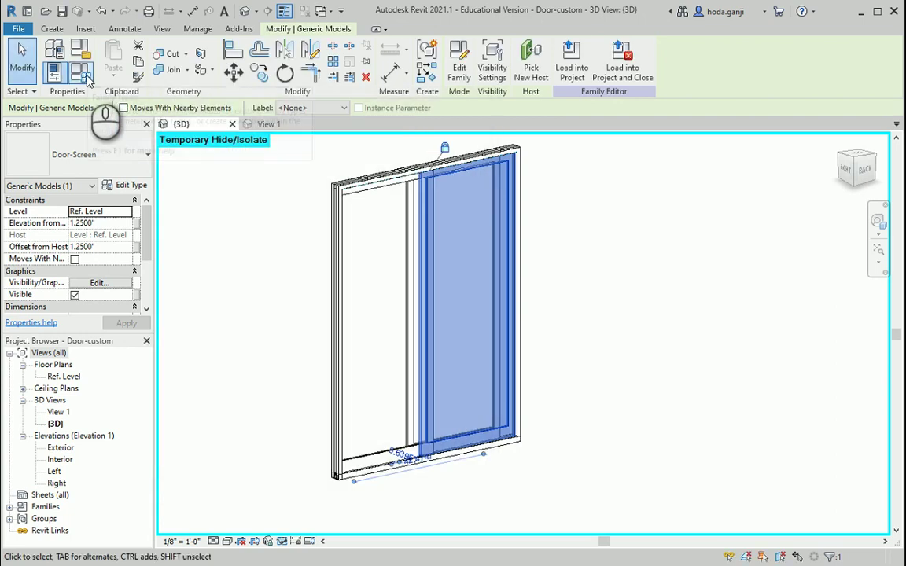
- Give the door family's Screen_Height parameter the formula Height - 2.375" and accept the family type changes
left_click(83, 75)
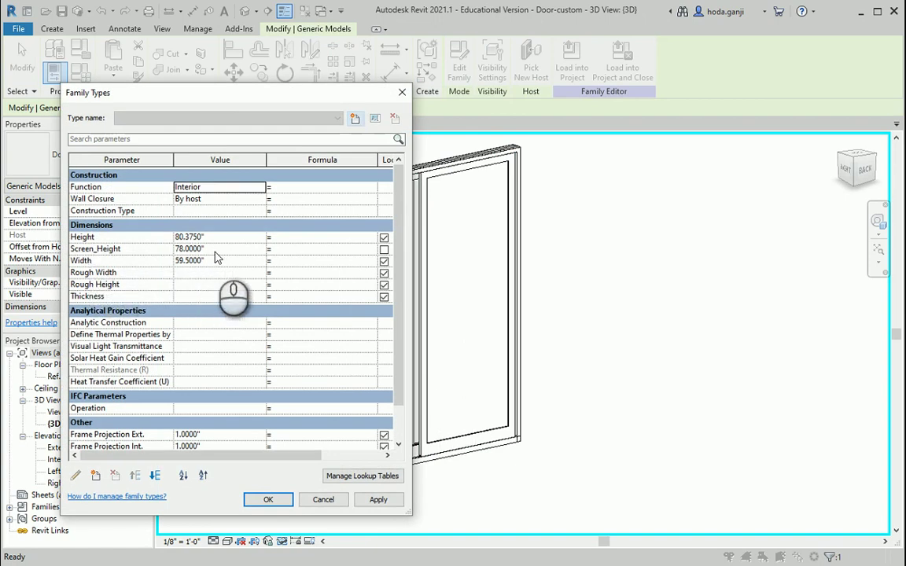
left_click(284, 249)
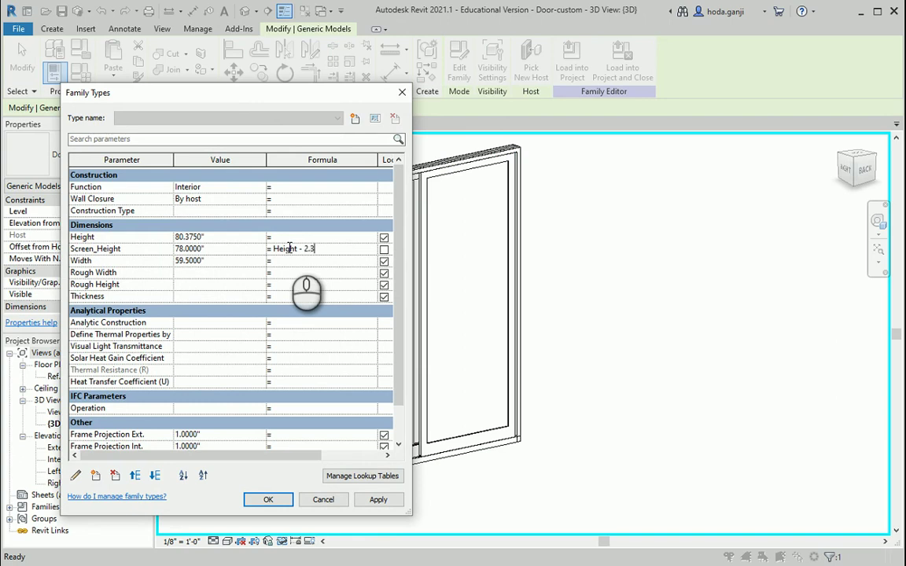
key("Tab")
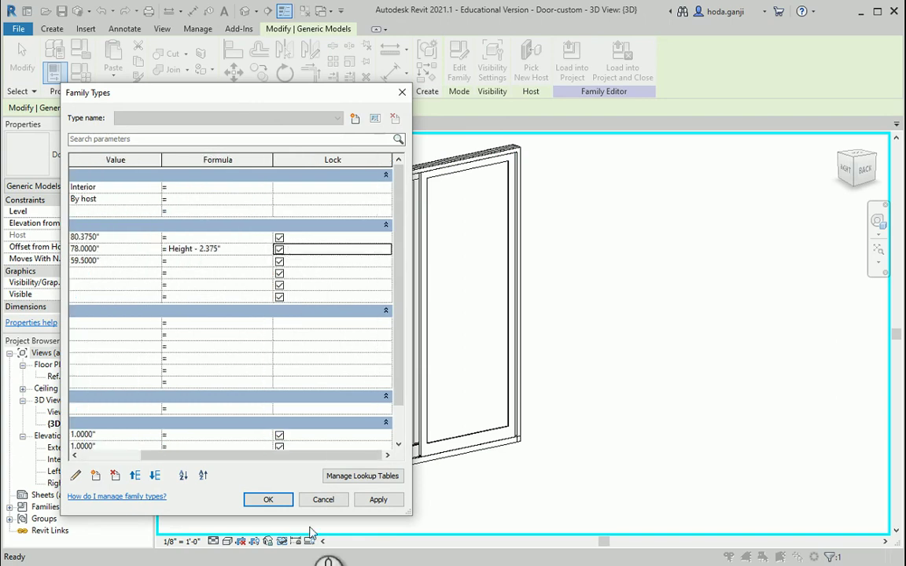
left_click_drag(236, 455, 173, 456)
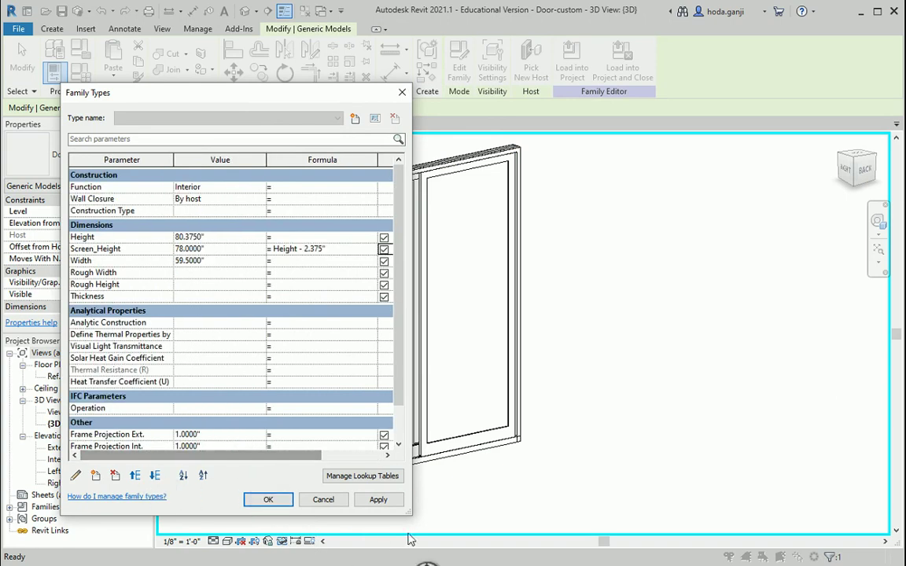
left_click(381, 501)
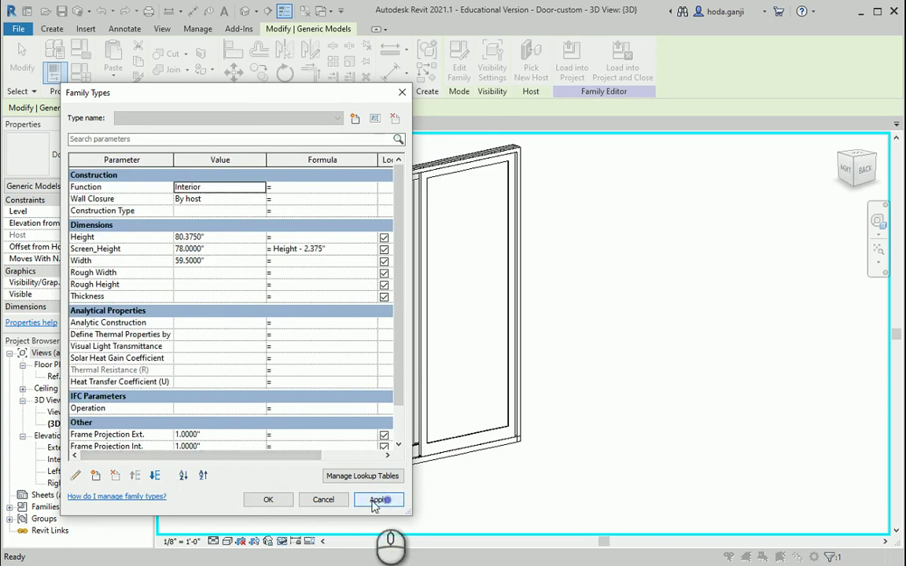
left_click(272, 500)
- Associate the door screen's Width_Screen parameter with a new type parameter named Screen_Width, grouped under Dimensions
left_click(389, 374)
left_click(126, 185)
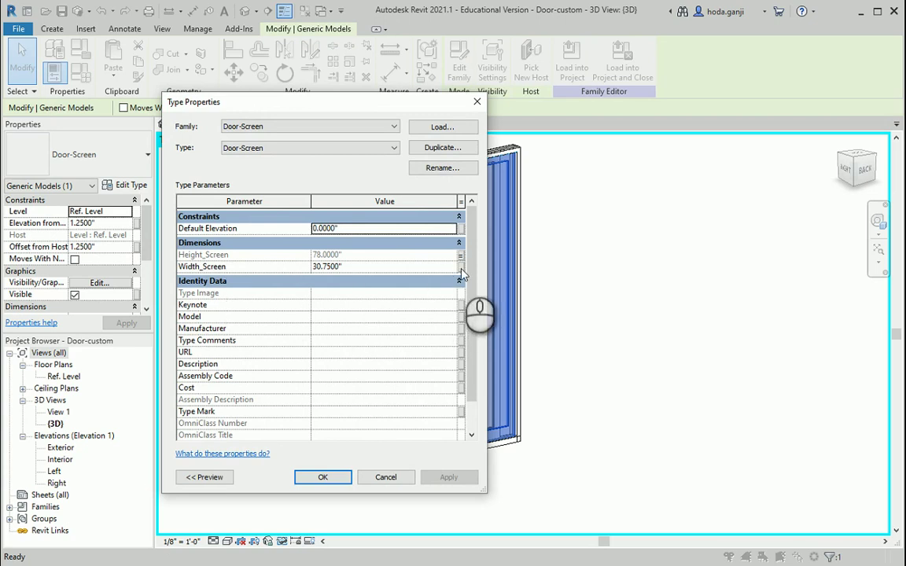
left_click(461, 267)
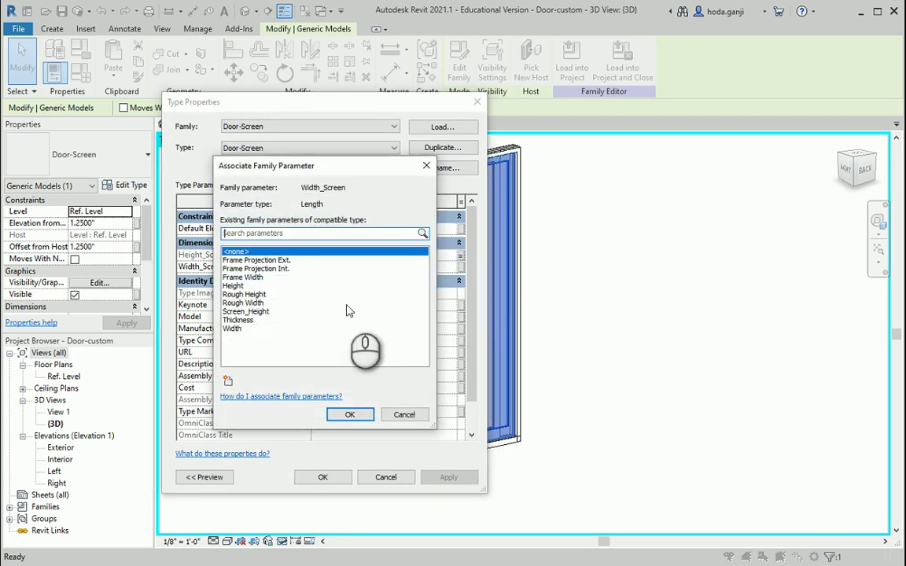
left_click(230, 380)
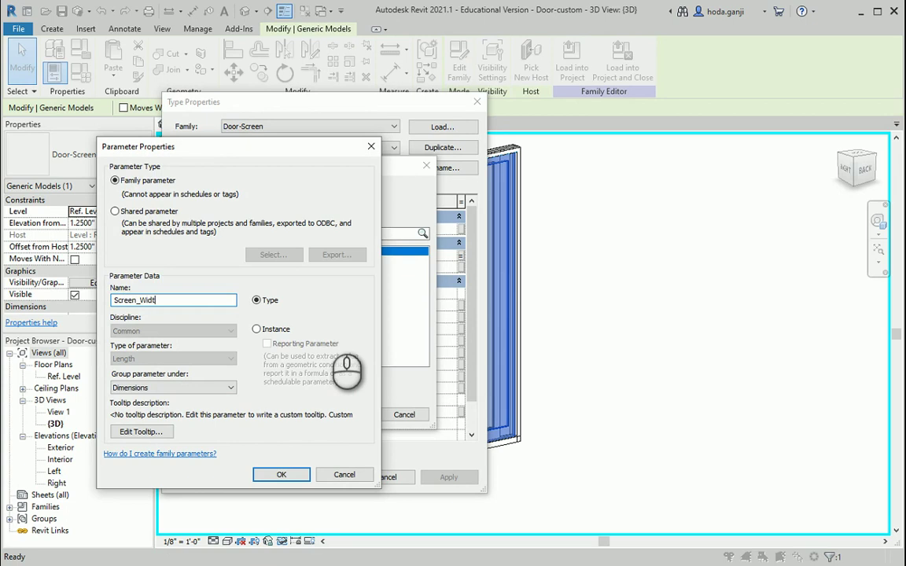
left_click(281, 474)
left_click(347, 414)
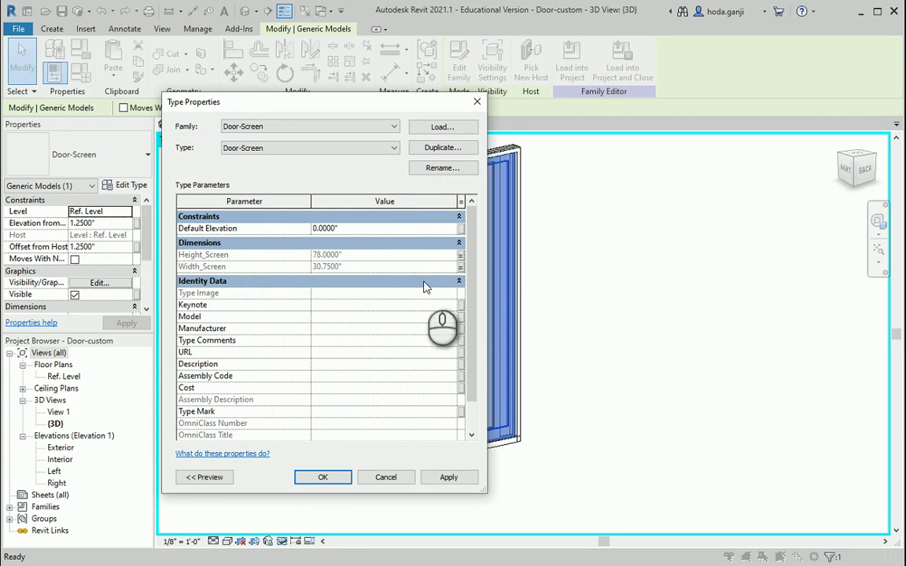
left_click(322, 477)
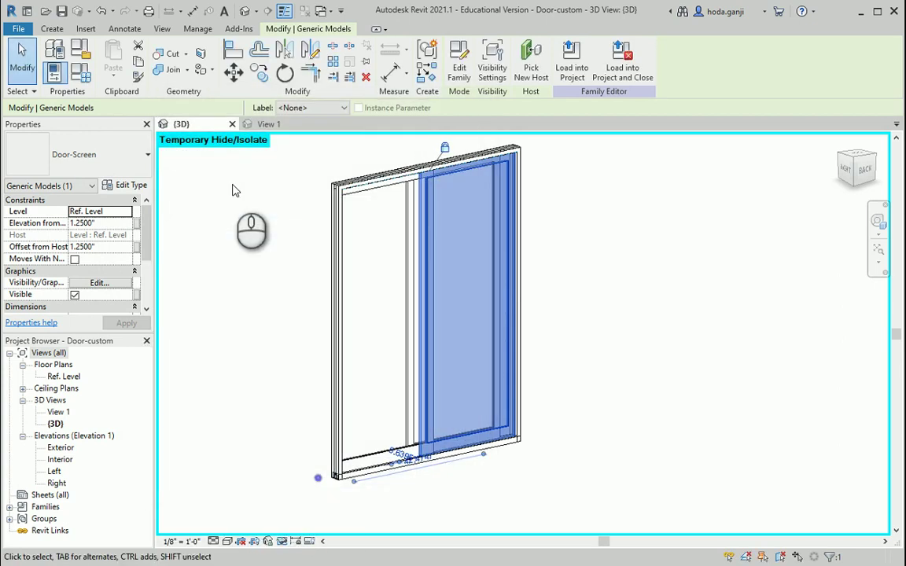
- Give the Screen_Width parameter the formula (Width+0.5)/2 + 0.75, checking it against the size table in Photos, and accept the family type changes
left_click(82, 74)
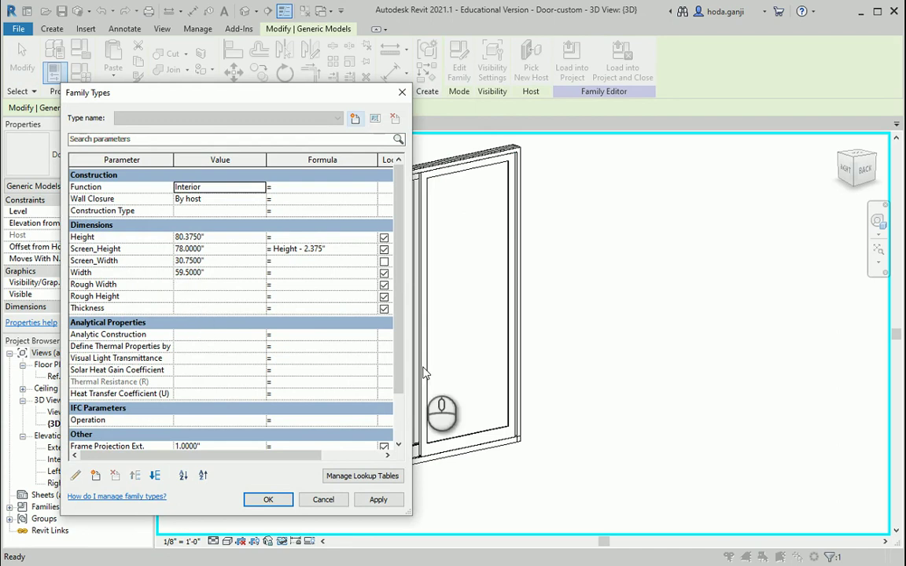
key("alt+Tab")
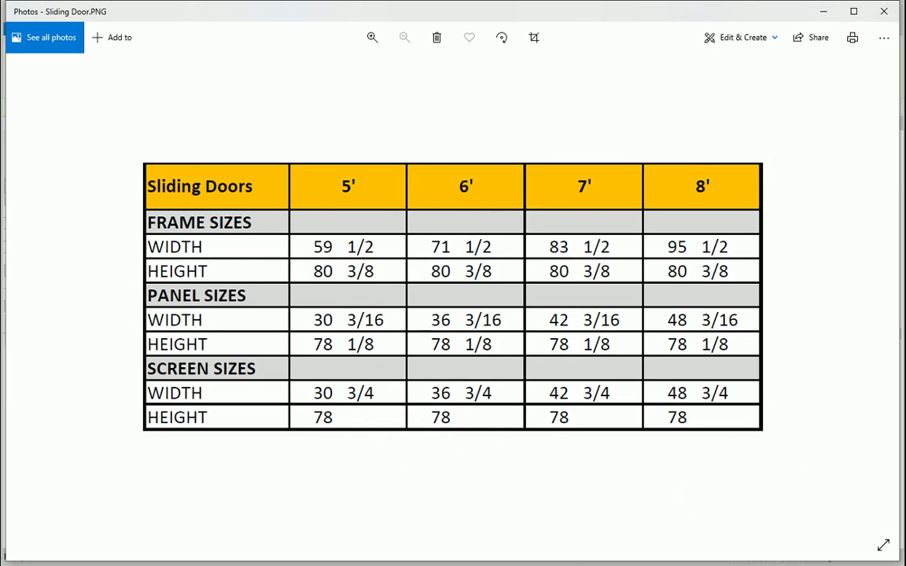
key("alt+Tab")
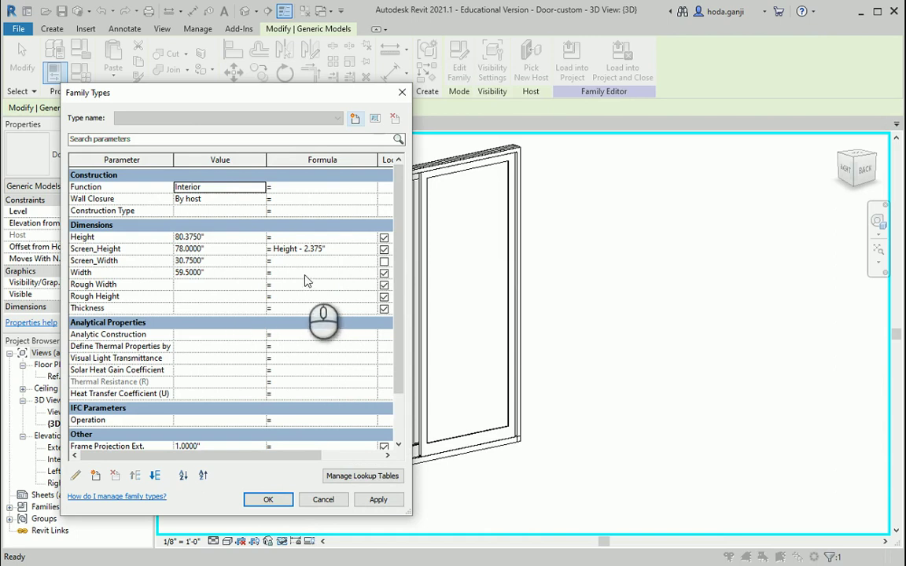
left_click_drag(411, 283, 502, 283)
left_click_drag(202, 160, 180, 160)
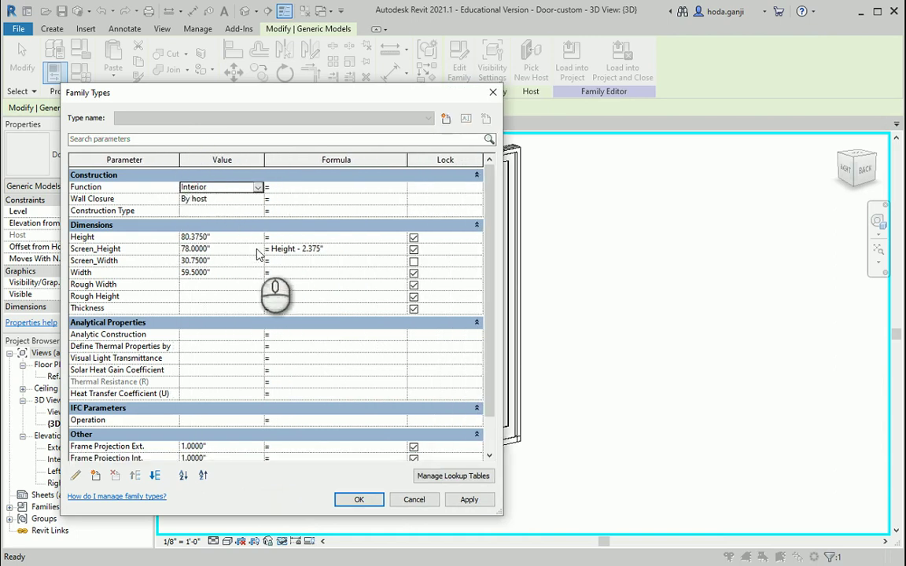
left_click(293, 267)
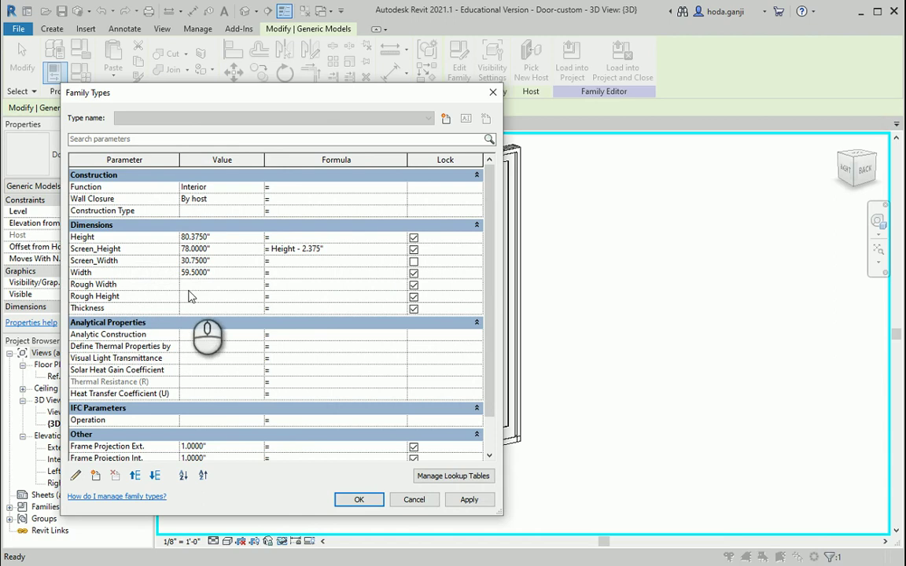
left_click(277, 263)
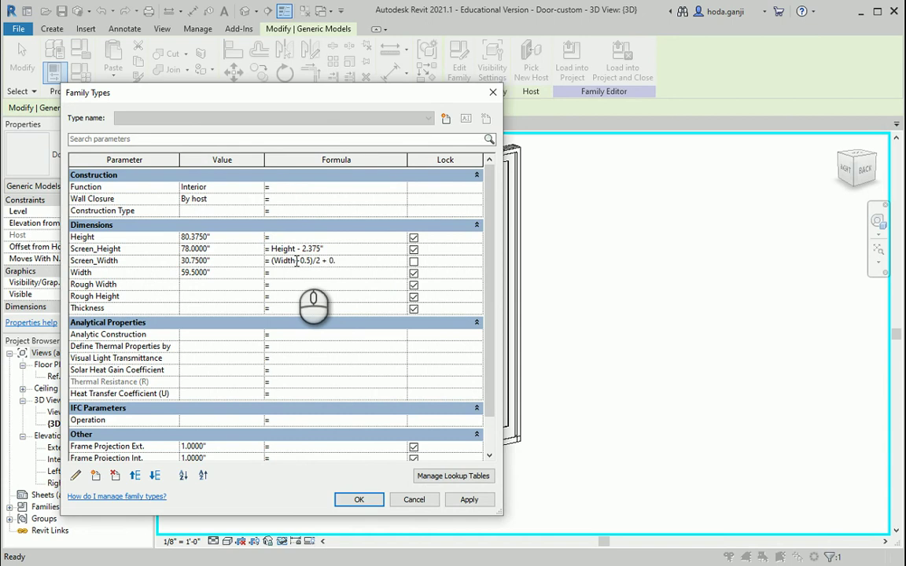
key("Return")
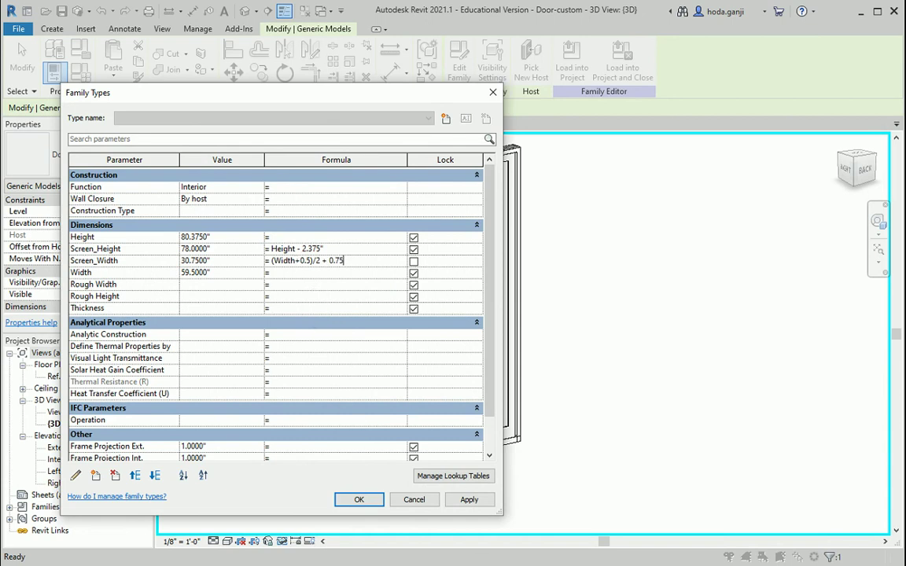
key("alt+Tab")
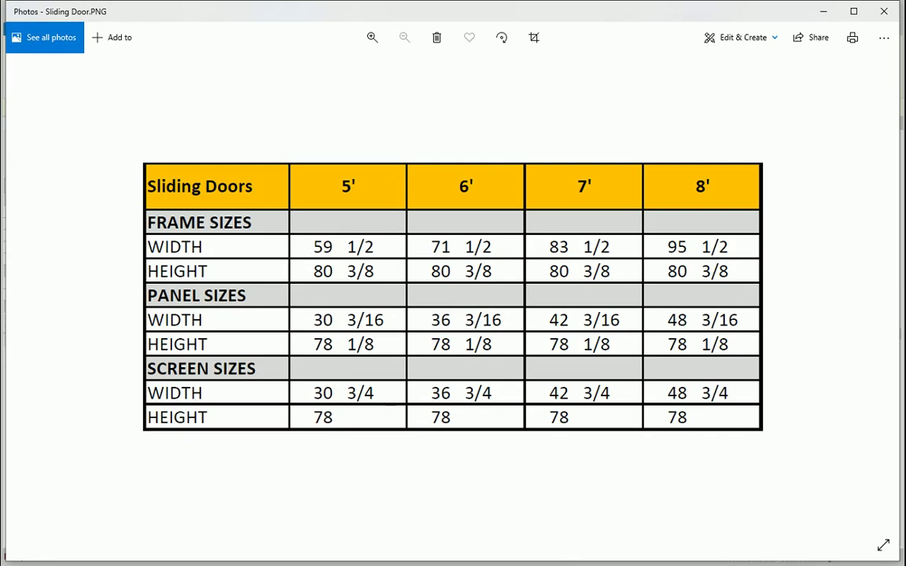
key("alt+Tab")
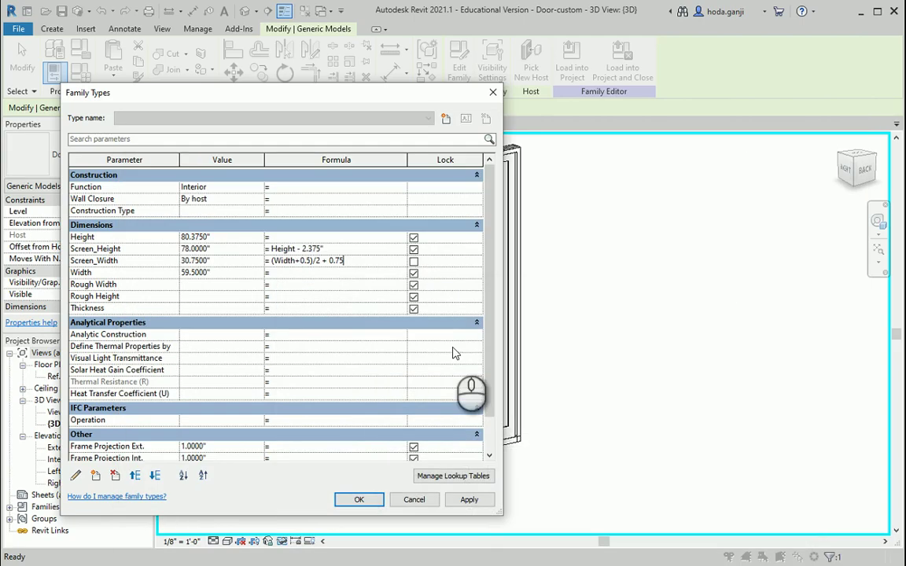
left_click(468, 499)
left_click(358, 499)
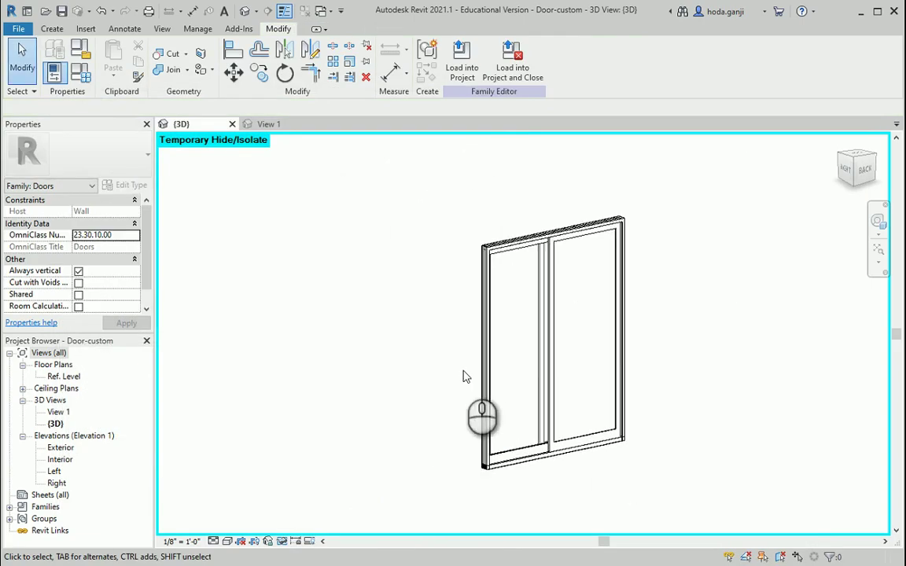
- Test the screen formulas by applying the 6' frame width of 71.5" from the size table to the door's Width parameter
left_click(81, 71)
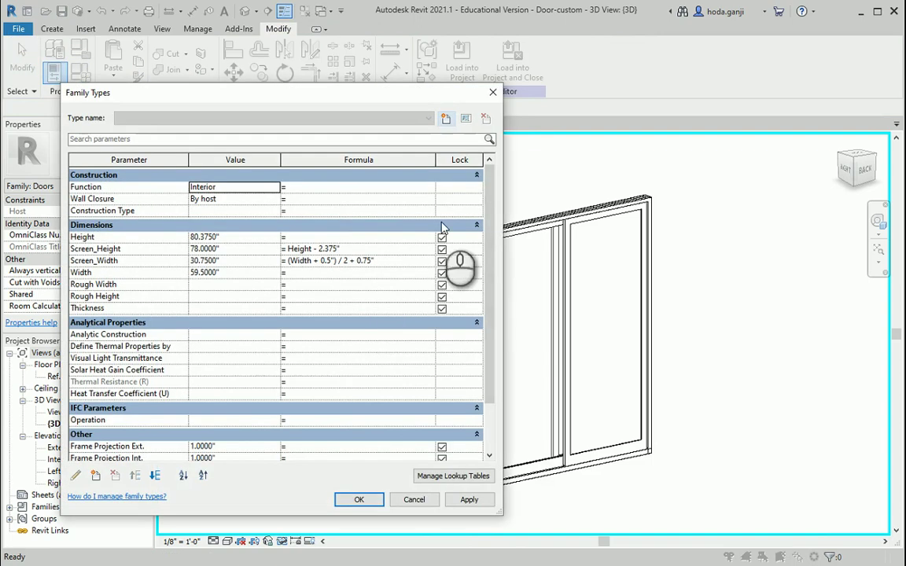
left_click_drag(504, 301, 460, 289)
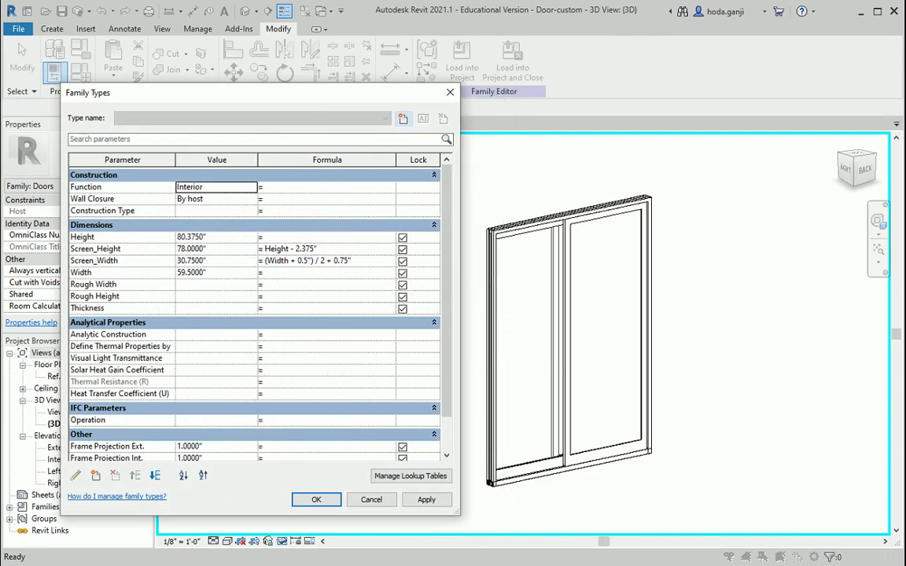
key("alt+Tab")
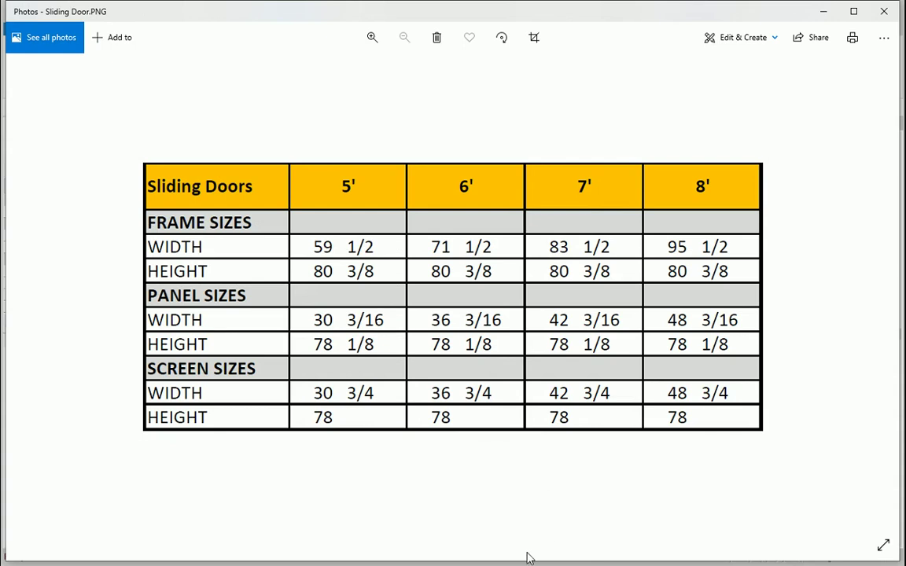
key("alt+Tab")
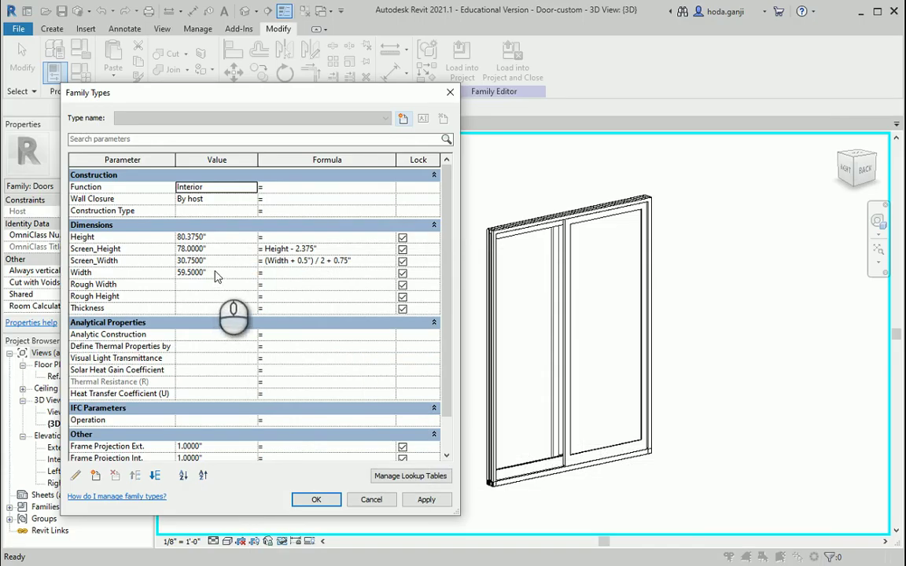
left_click(183, 272)
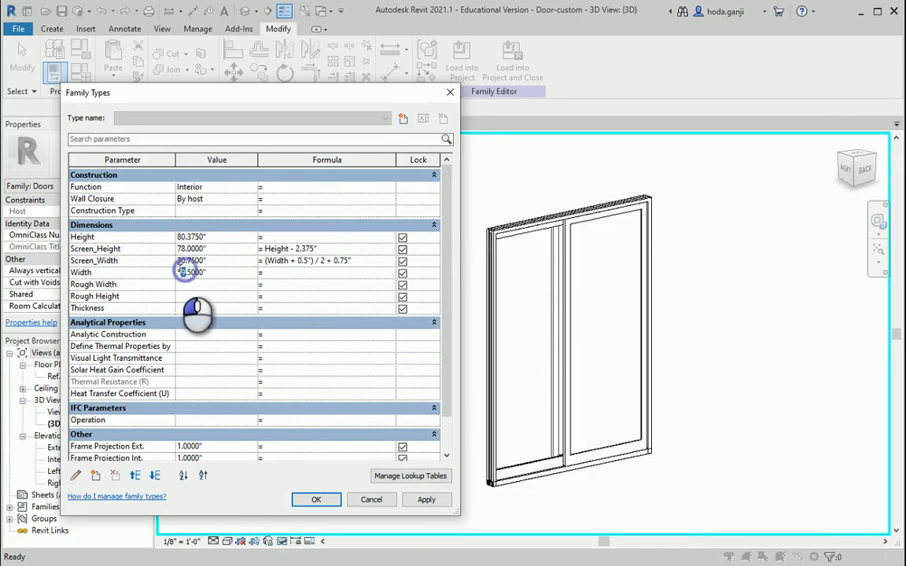
type("71.5")
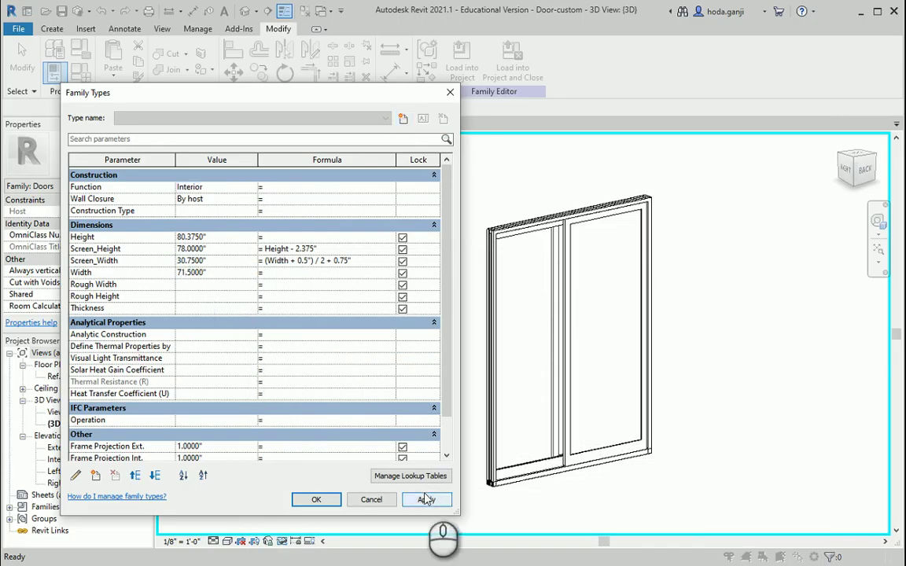
left_click(425, 499)
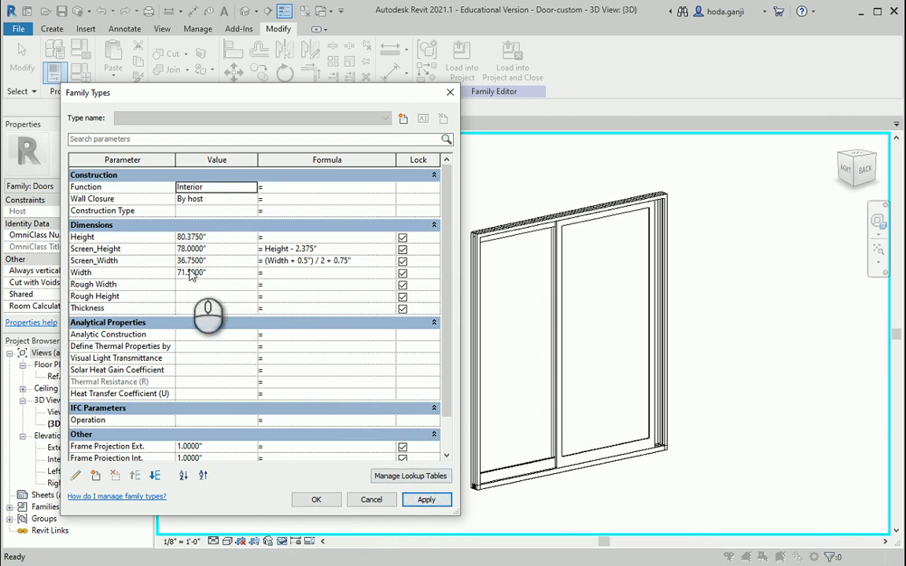
- Set the door's Width parameter to 59.5" and accept the family type changes
left_click_drag(189, 272, 169, 272)
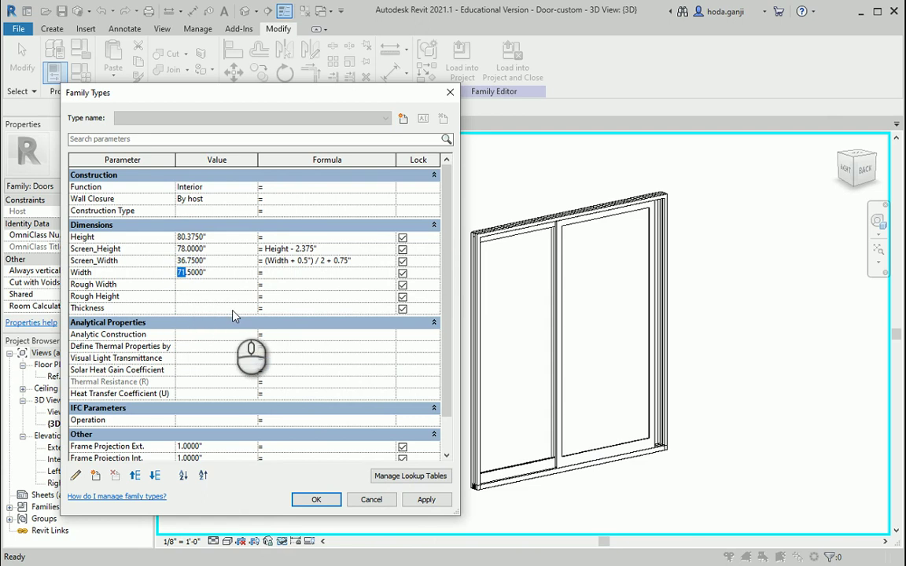
type("59")
left_click(425, 498)
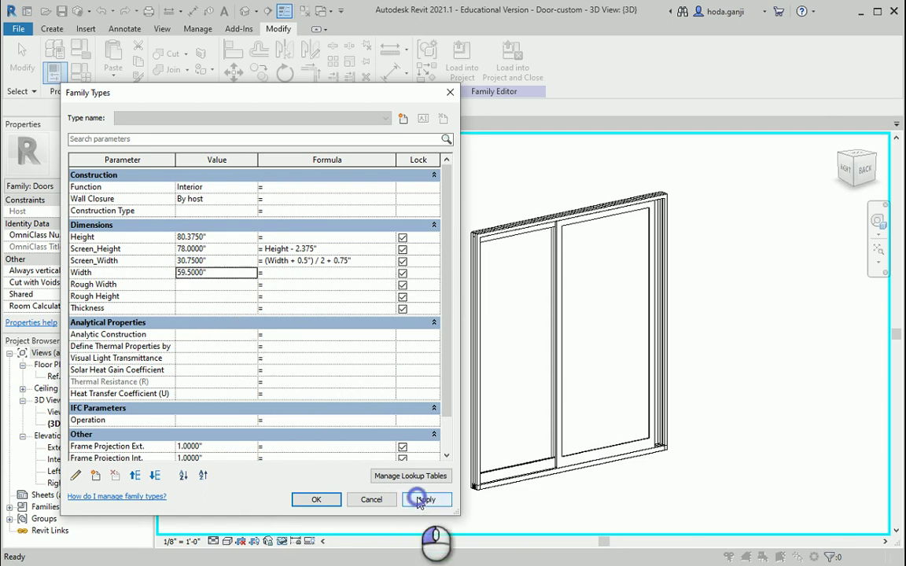
left_click(321, 500)
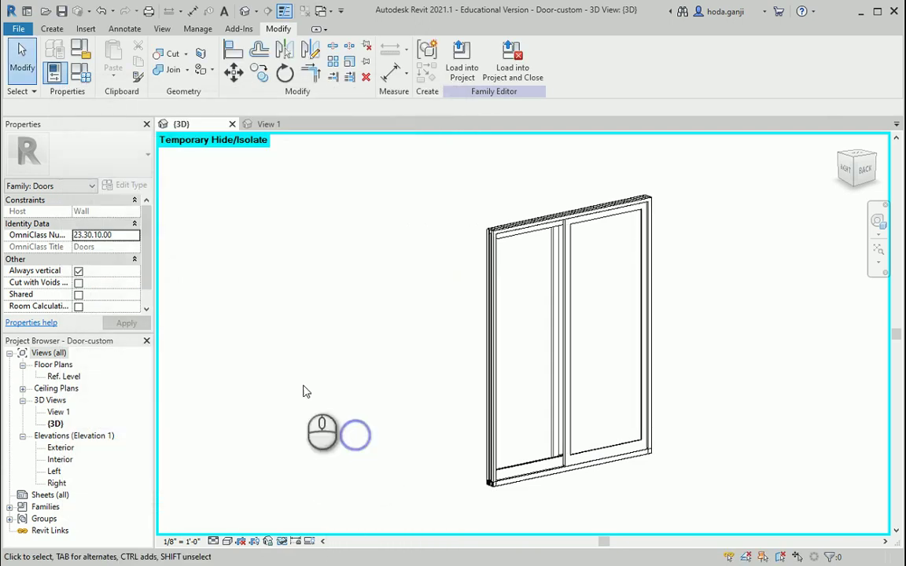
- Open the door's front-side Door-Panel family for editing
middle_click_drag(304, 390, 542, 444, "shift")
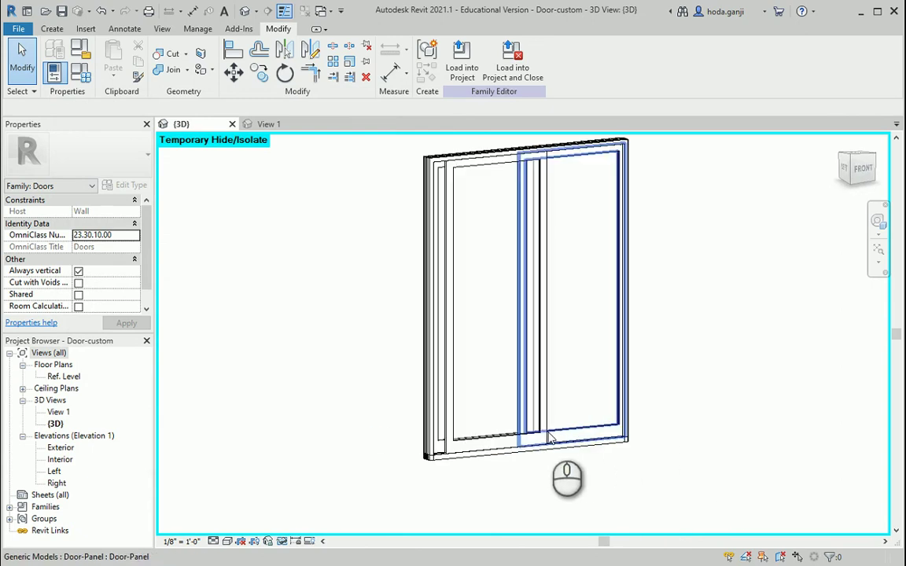
left_click(527, 441)
middle_click_drag(486, 423, 148, 180, "shift")
left_click(145, 185)
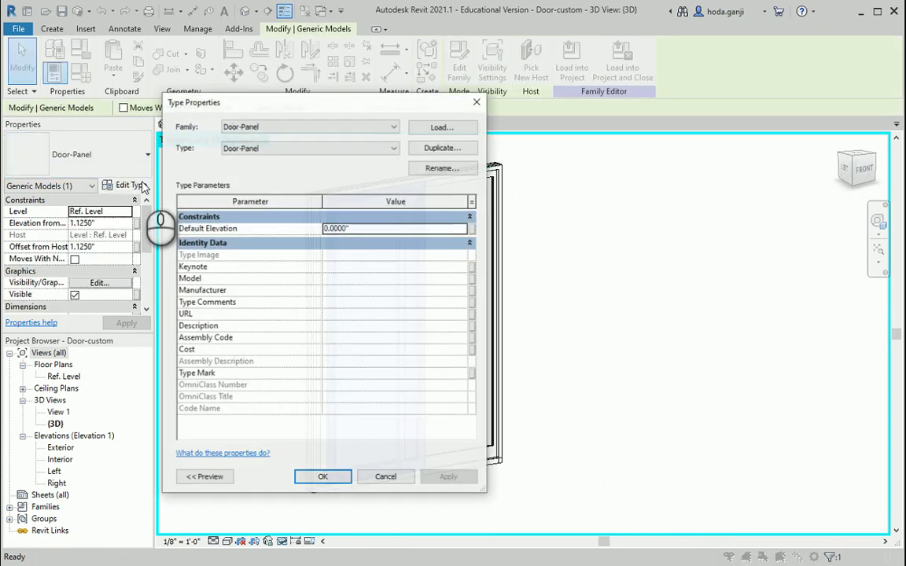
key("Escape")
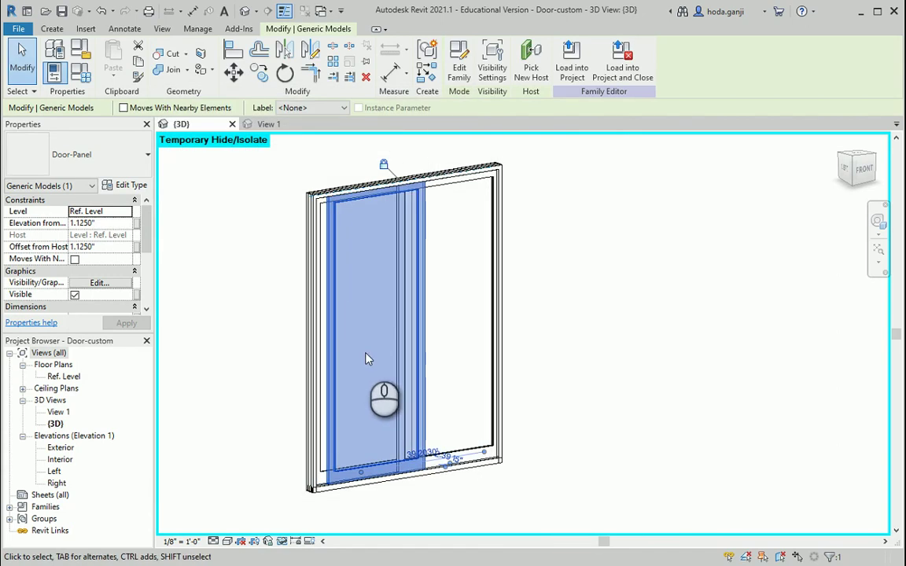
left_click(459, 63)
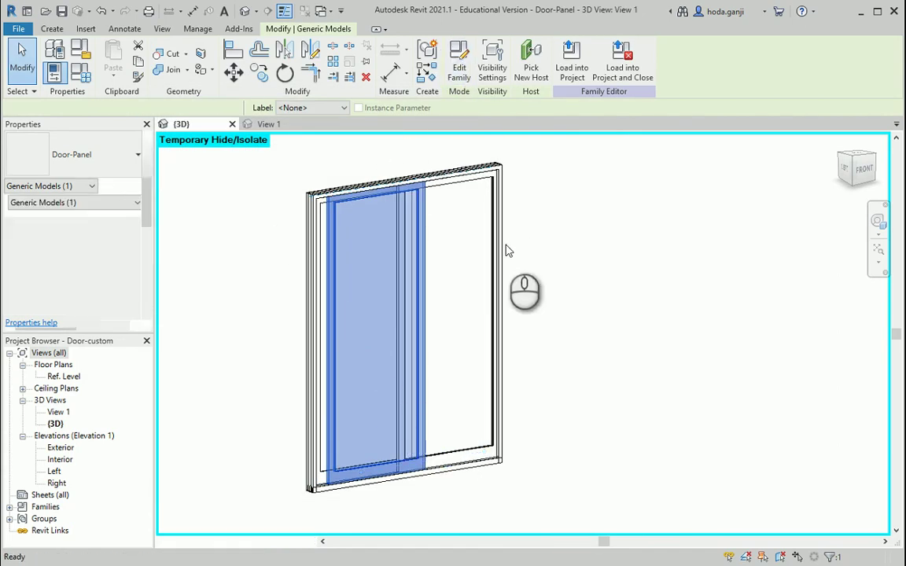
- Change the Door-Panel family's Height_Panel parameter from an instance to a type parameter
left_click(80, 72)
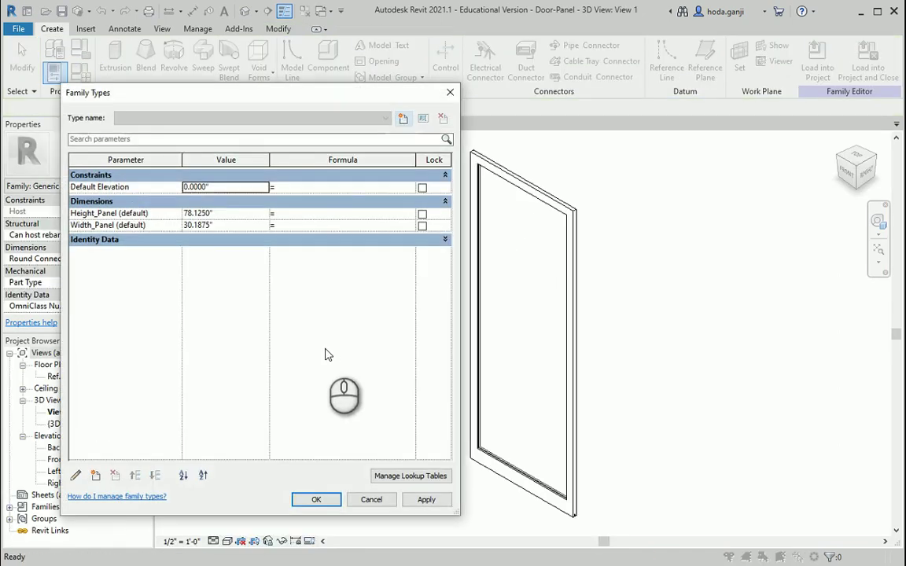
left_click(98, 213)
left_click(75, 475)
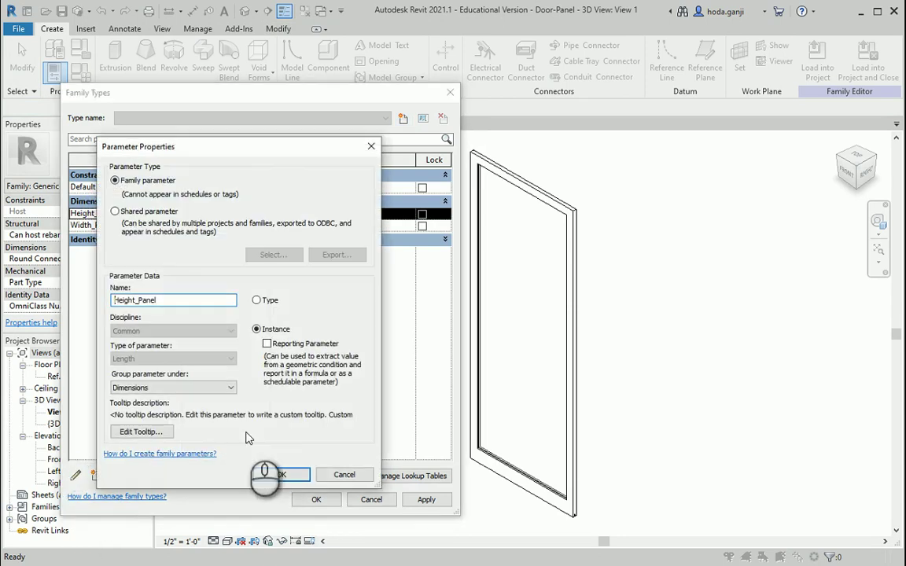
left_click(256, 300)
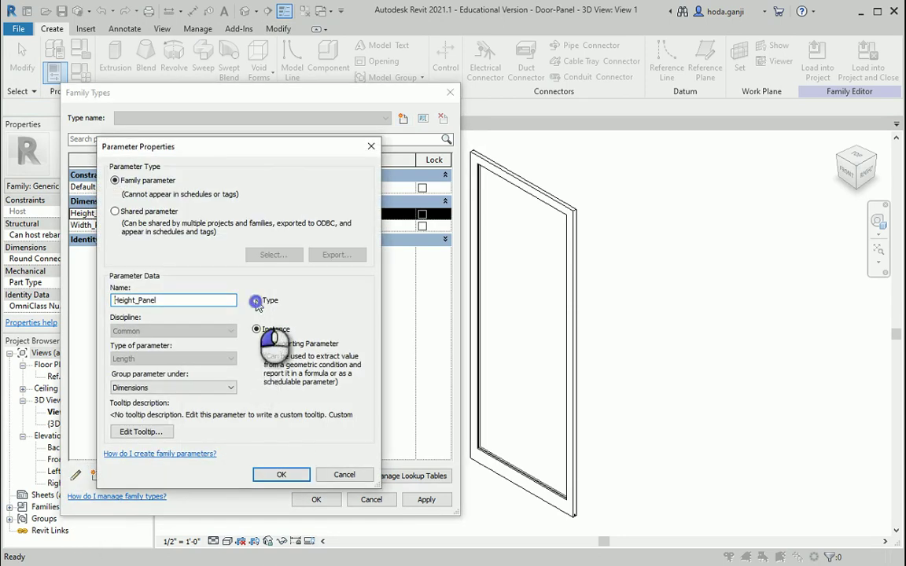
left_click(282, 474)
- Make the Width_Panel parameter a type parameter as well and accept the family type changes
left_click(99, 227)
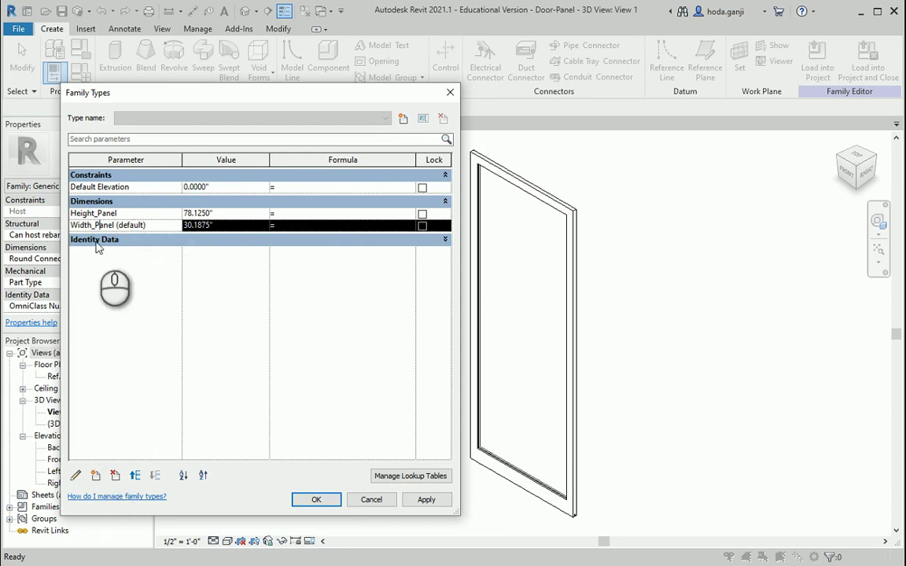
left_click(76, 475)
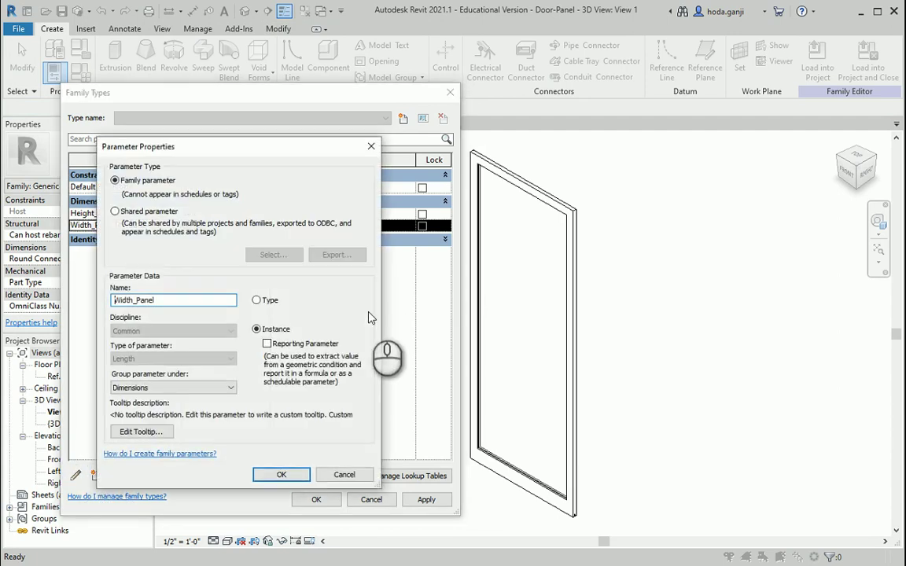
left_click(256, 300)
left_click(282, 474)
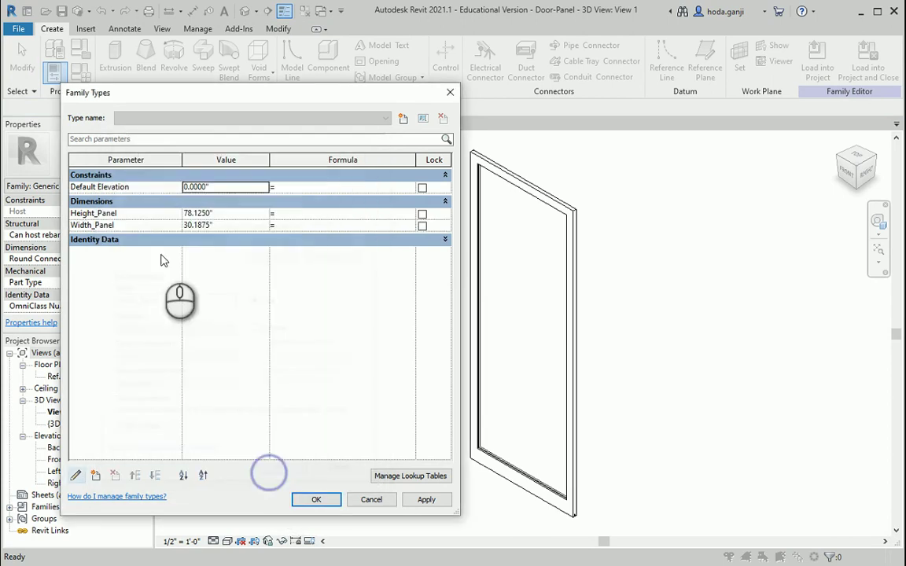
left_click(312, 500)
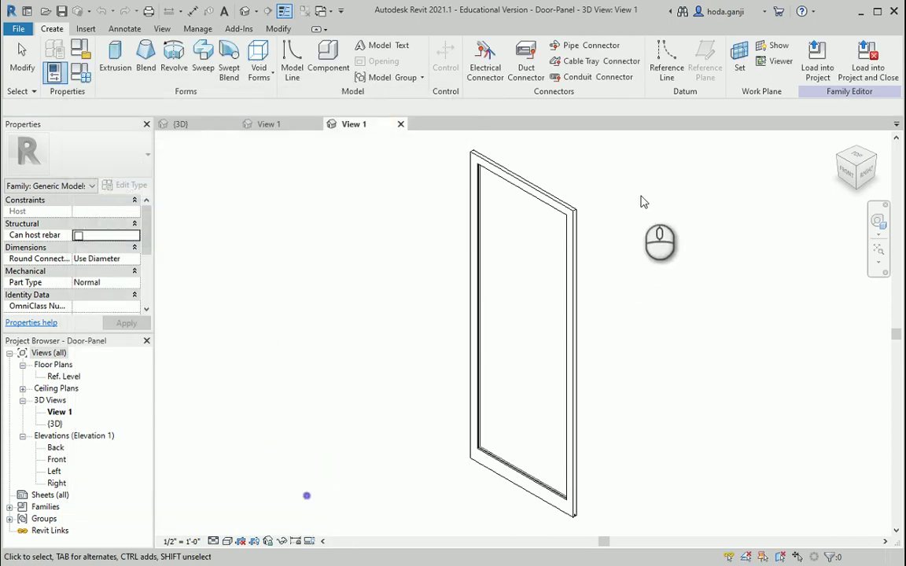
- Save the Door-Panel family over its existing file, close it, and load it into Door-custom.rfa, overwriting the existing version
left_click(869, 71)
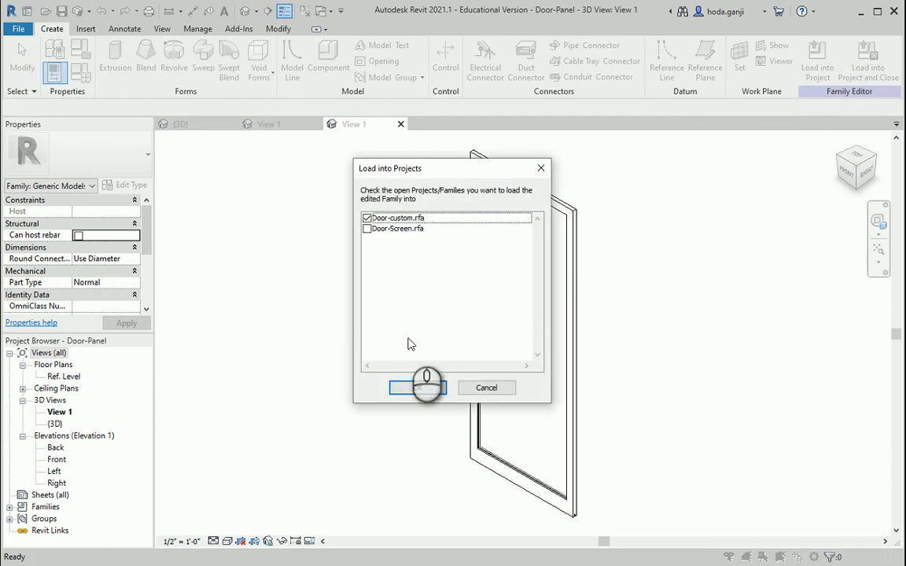
left_click(413, 389)
left_click(515, 295)
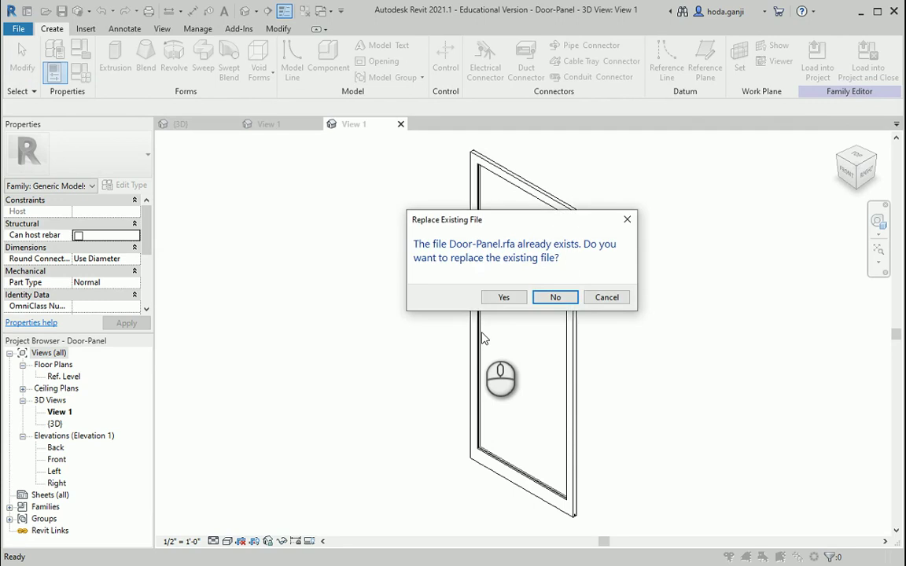
left_click(495, 296)
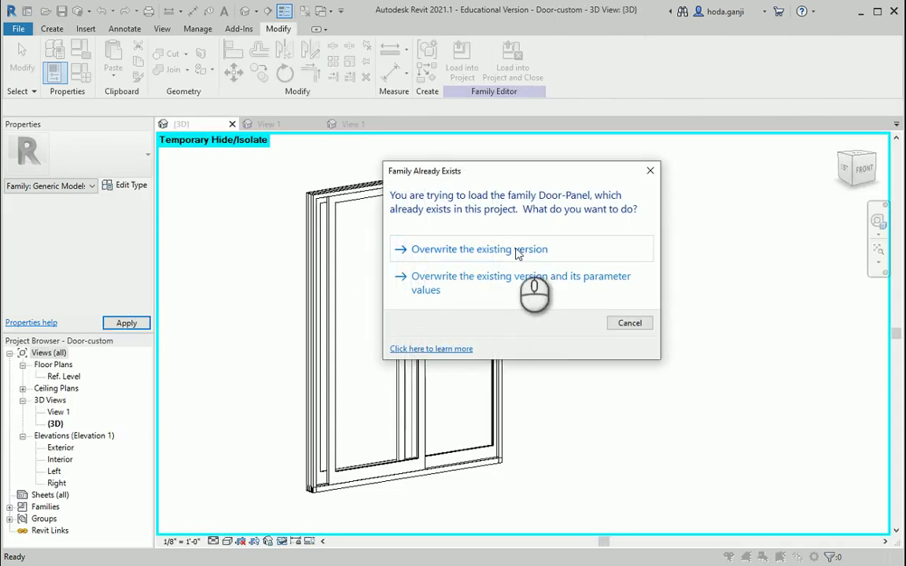
left_click(517, 250)
- Associate the door panel's Height_Panel parameter with a new type parameter named Panel_Height, grouped under Dimensions
scroll(393, 393, "down", 2)
scroll(419, 472, "up", 2)
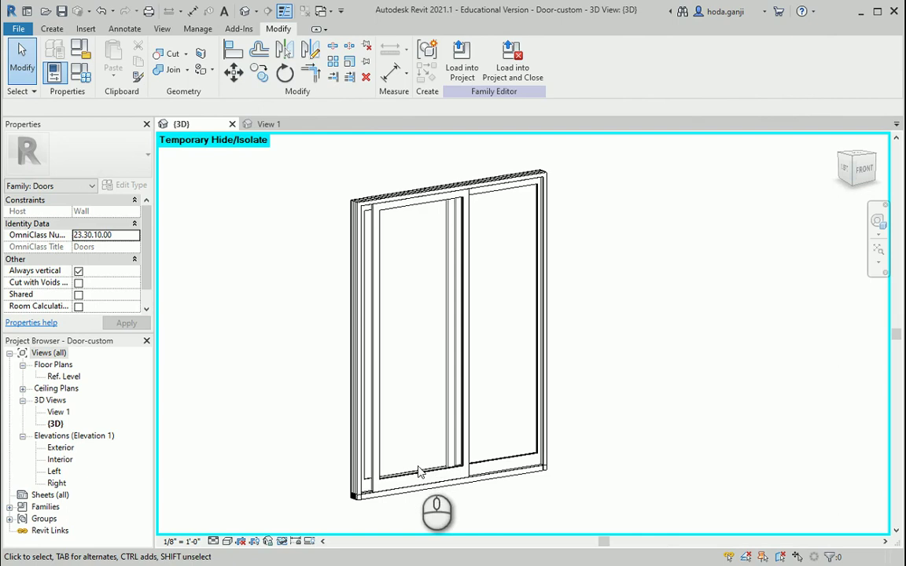
left_click(419, 472)
scroll(728, 431, "down", 1)
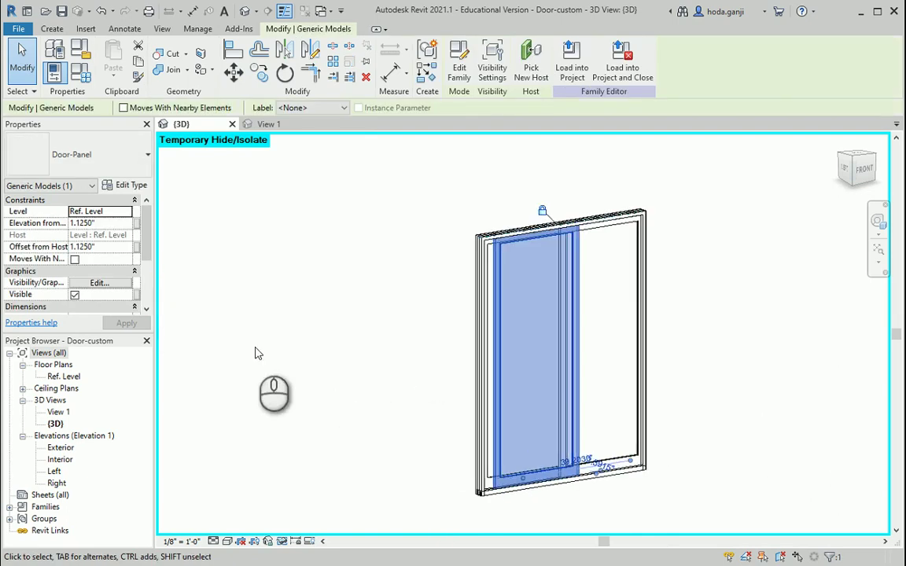
left_click(126, 185)
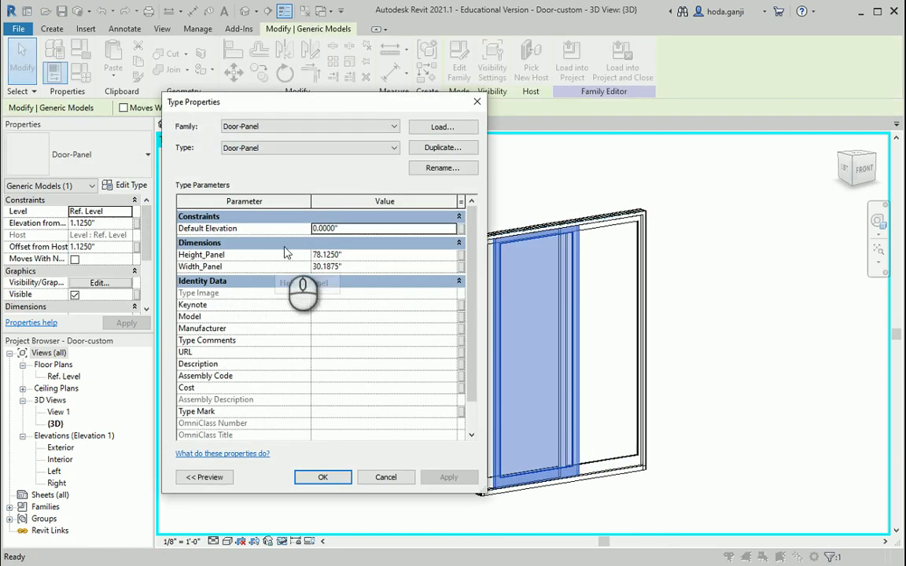
left_click(463, 261)
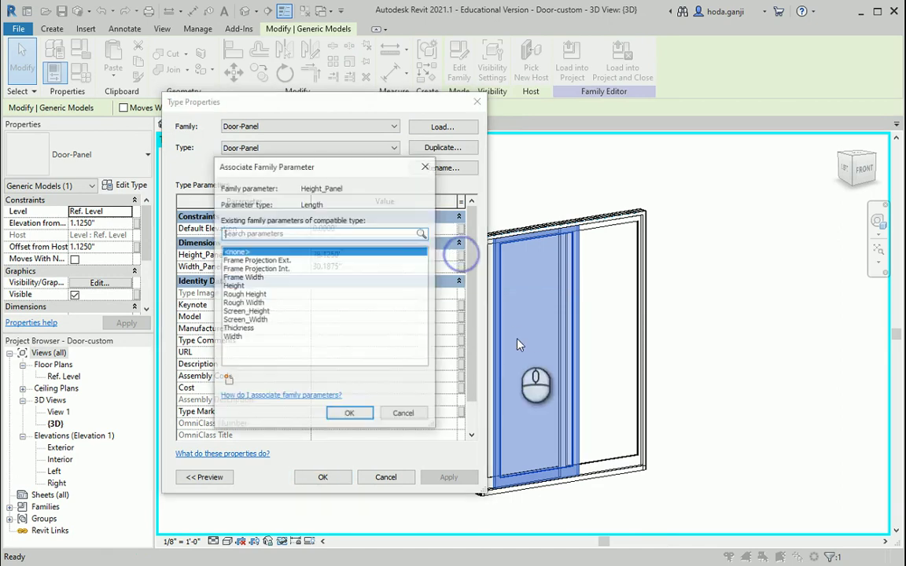
left_click_drag(317, 161, 438, 220)
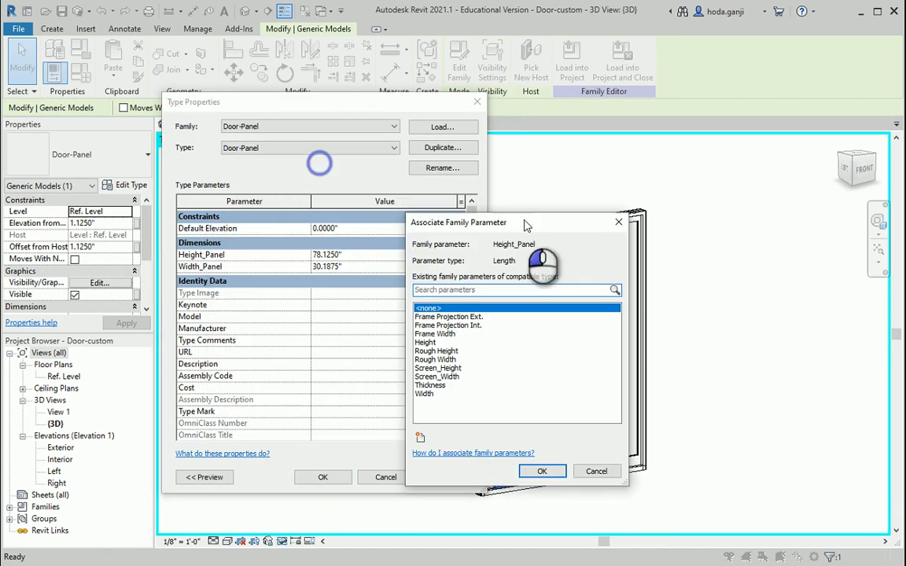
left_click(433, 437)
left_click_drag(185, 146, 594, 153)
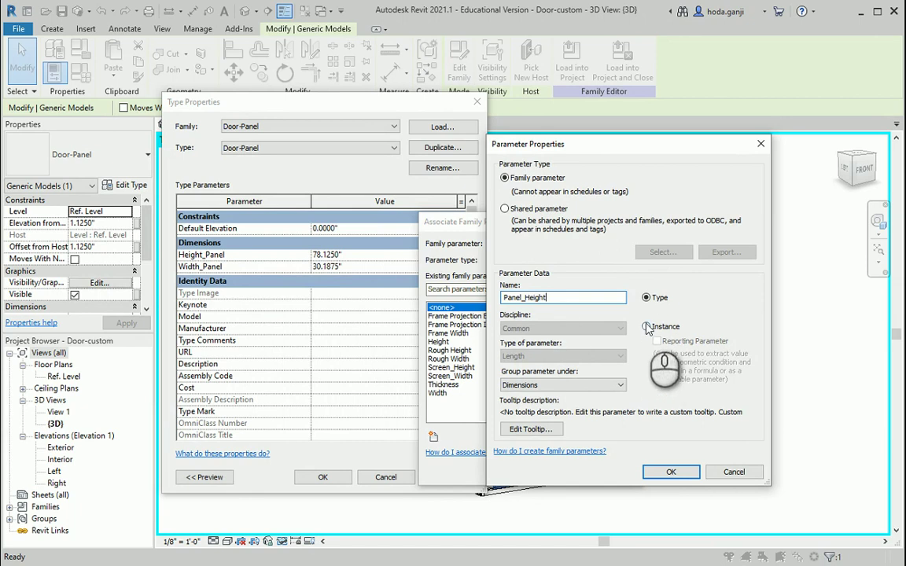
left_click(669, 472)
left_click(548, 471)
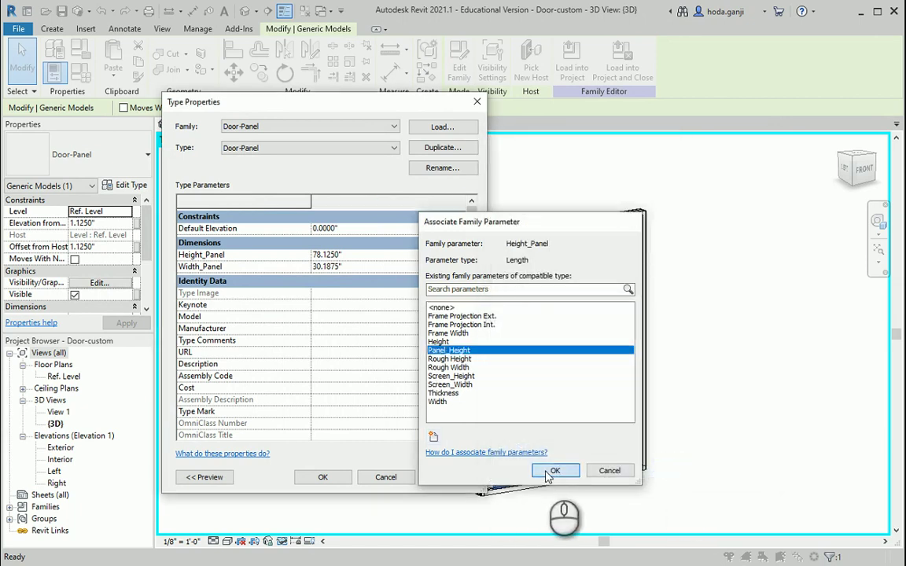
- Associate the door panel's Width_Panel parameter with a new type parameter named Panel_Width under Dimensions and accept the type properties
left_click(462, 268)
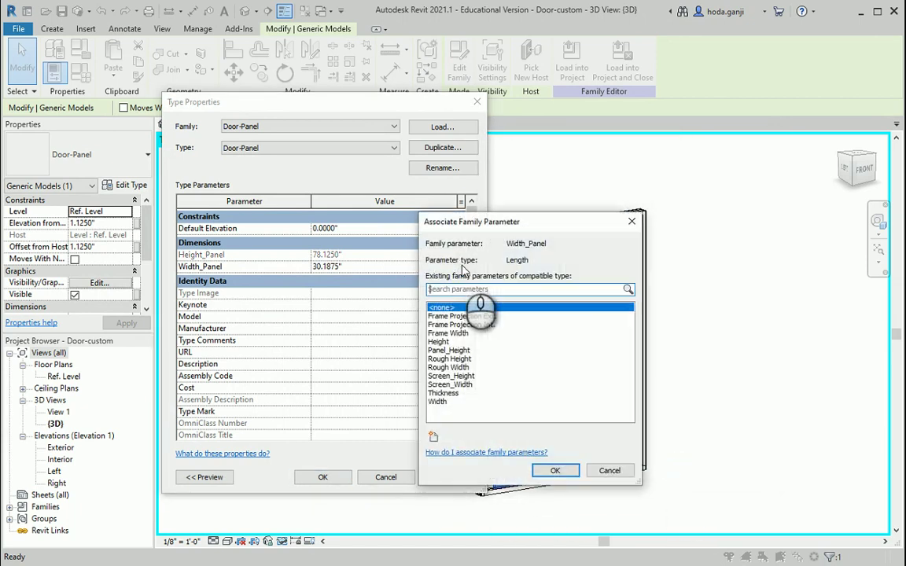
left_click(433, 436)
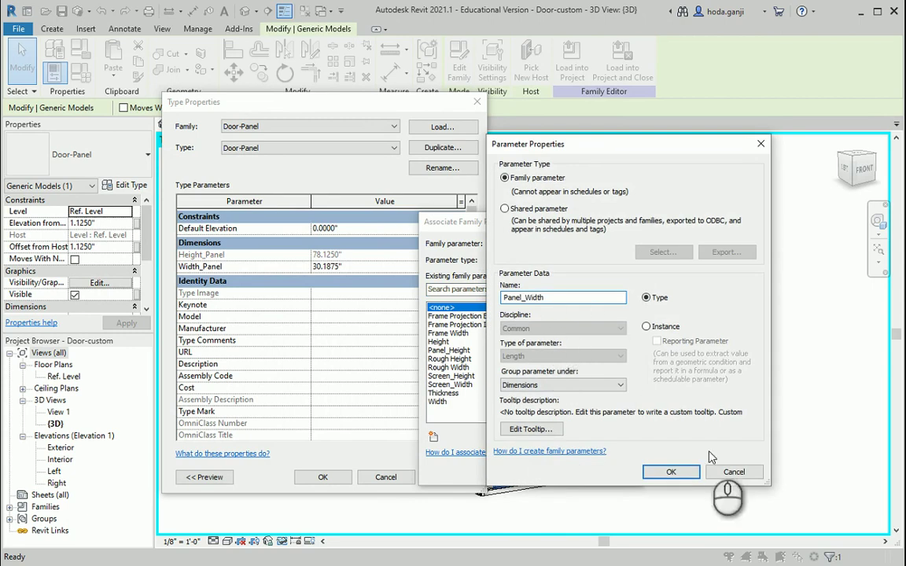
left_click(670, 472)
left_click(555, 471)
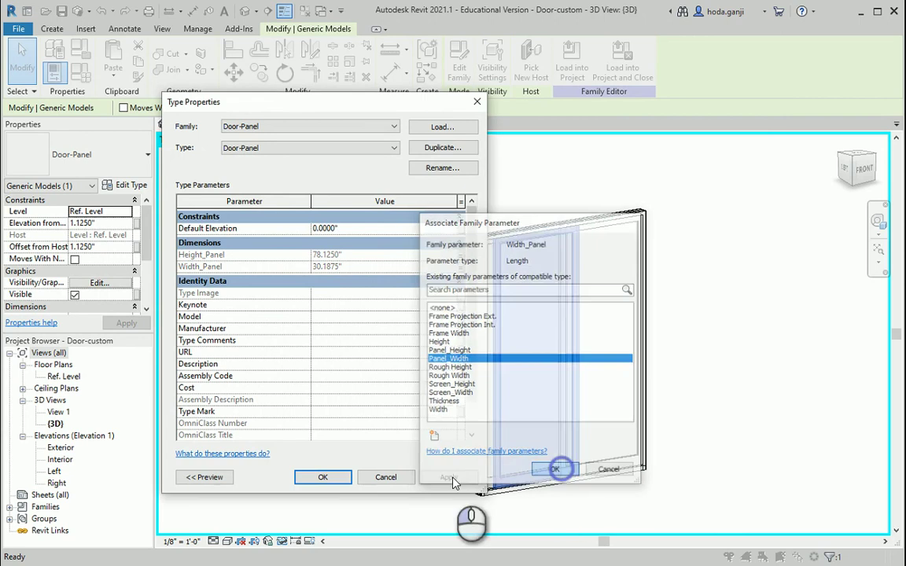
left_click(322, 477)
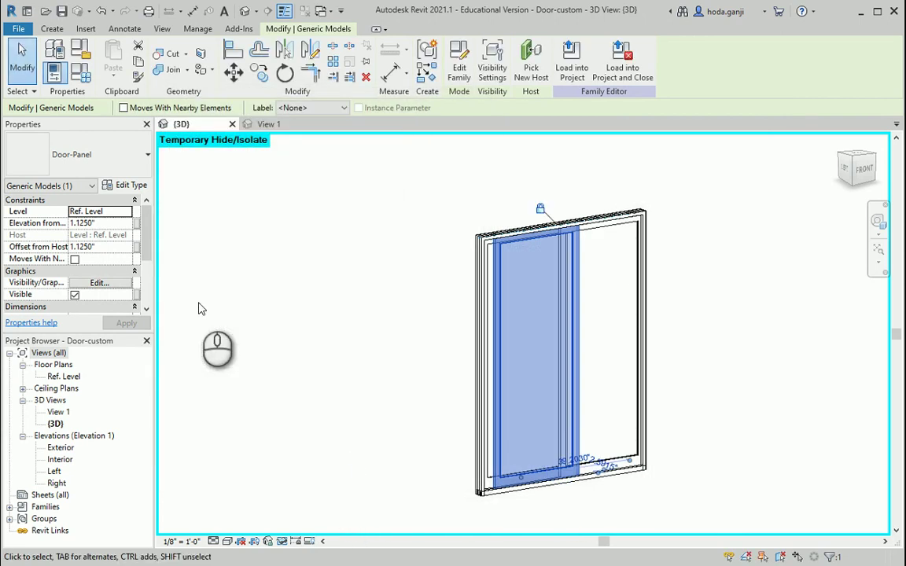
- Open the door's family types, calculate 80.375 - 78.125 in Calculator for the panel height offset, and return to the size table in Photos
left_click(79, 69)
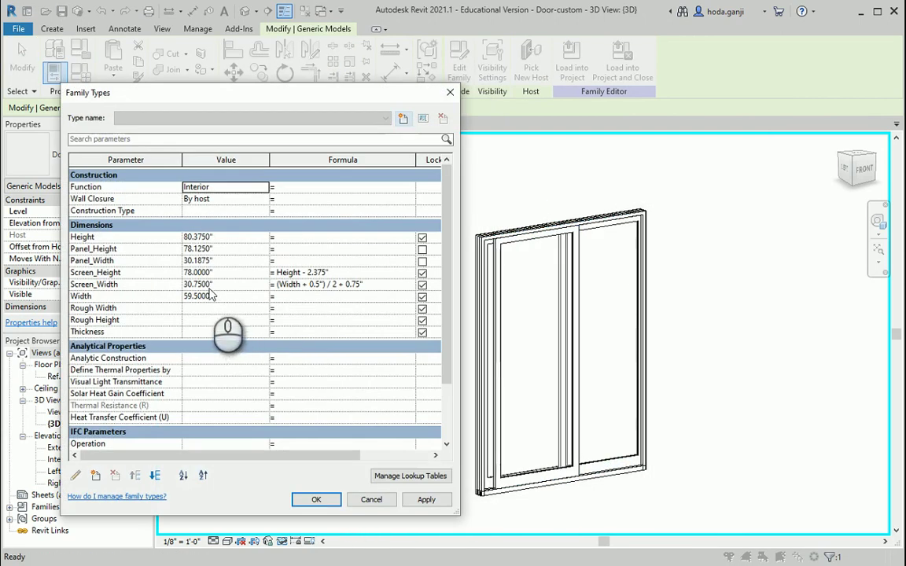
mouse_move(114, 256)
left_mouse_down()
mouse_move(156, 260)
mouse_move(240, 240)
mouse_move(263, 224)
mouse_move(126, 260)
left_mouse_up()
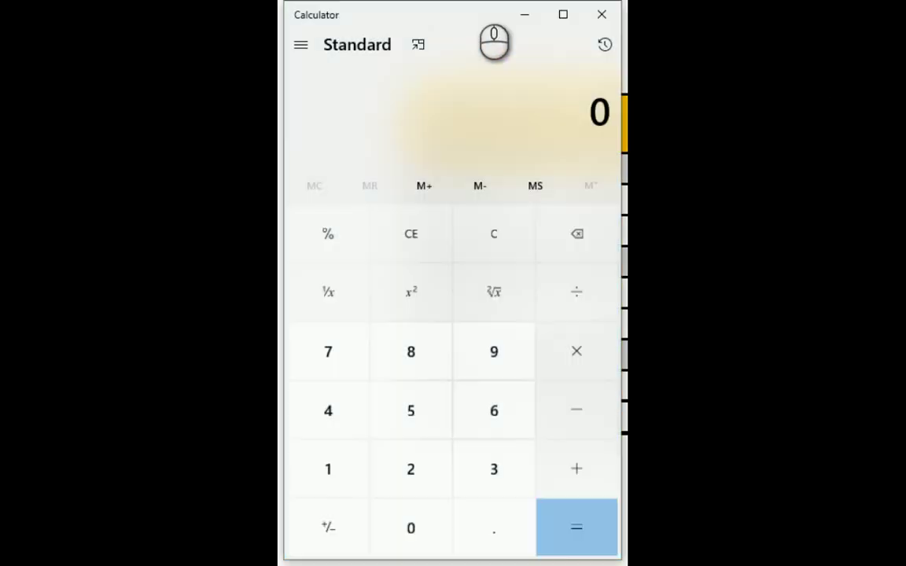
left_click(463, 20)
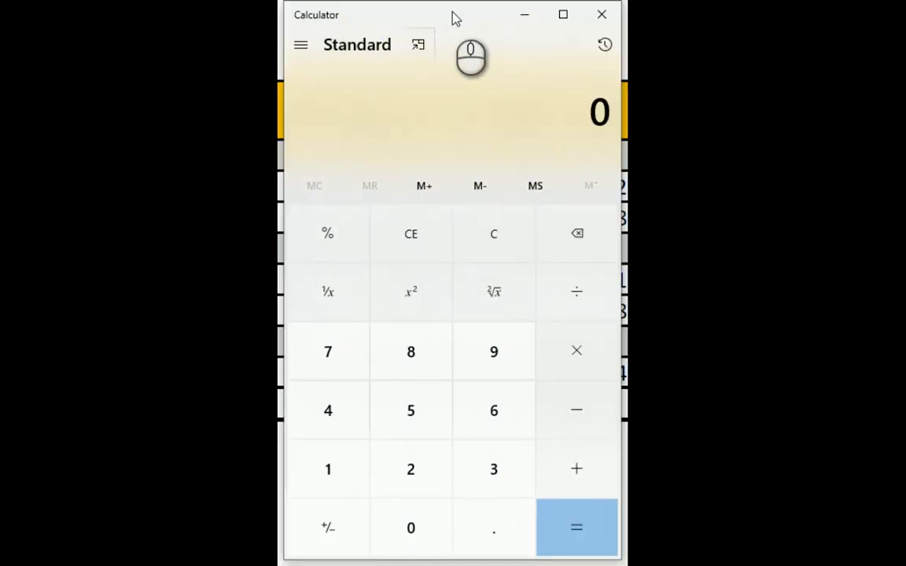
type("0.375 - ")
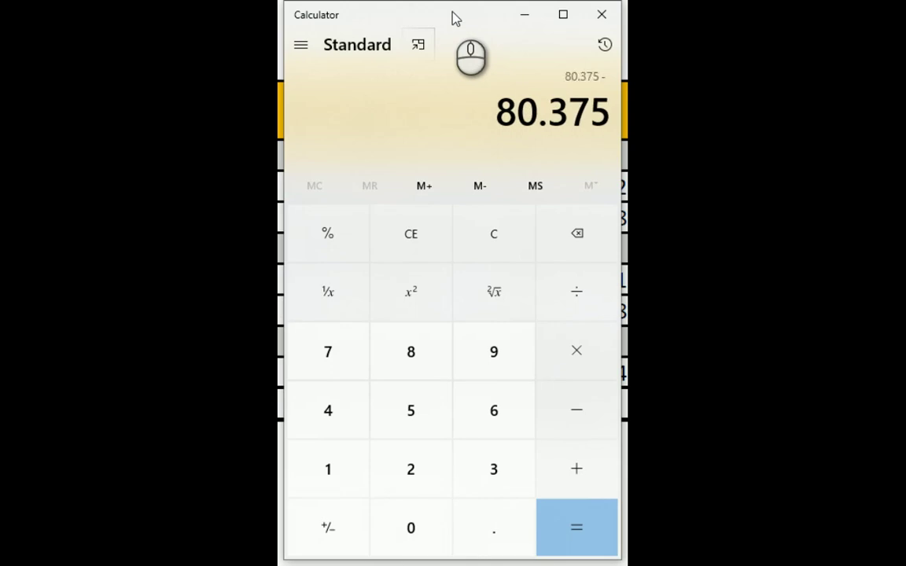
type("78.125")
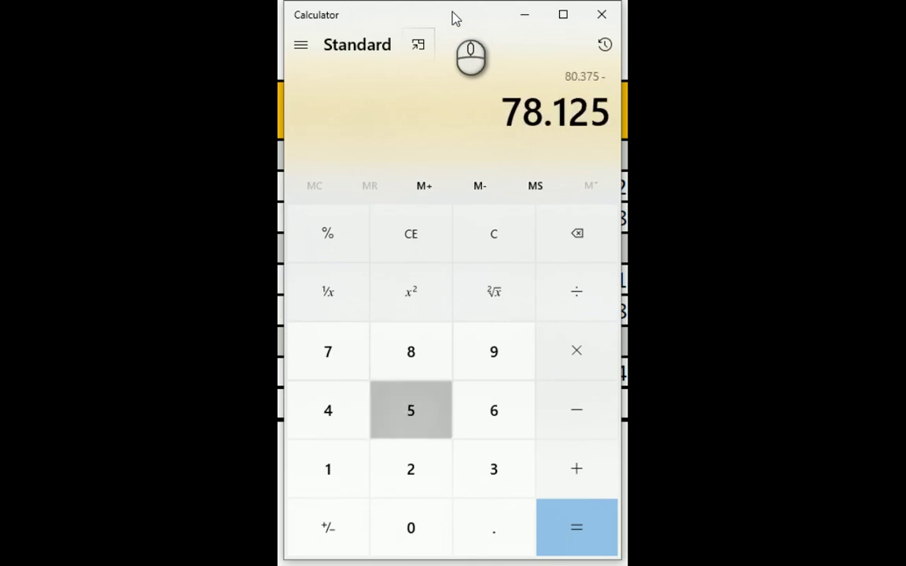
key("Return")
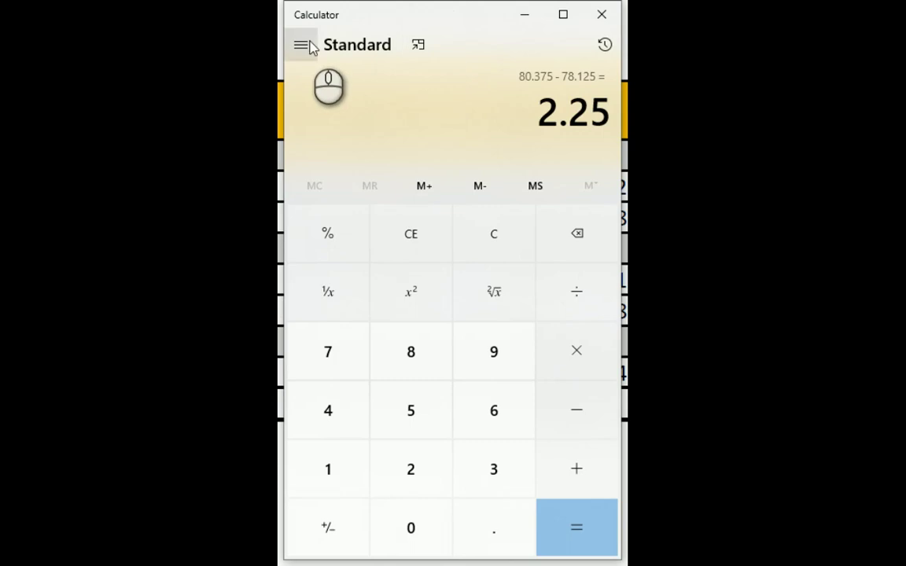
left_click(109, 12)
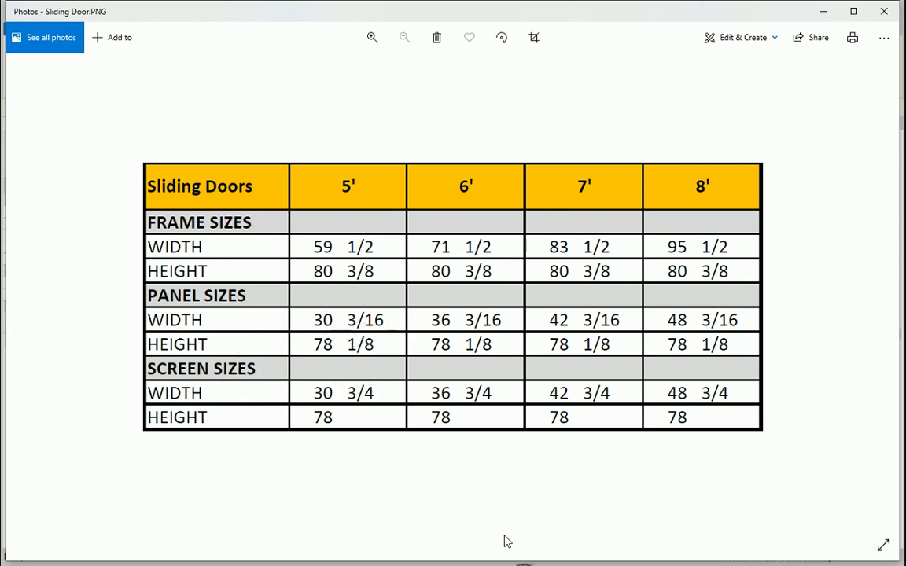
- Return to Revit, set the Panel_Height formula to Height - 2.25 in the family types, and accept it
left_click(506, 560)
left_click(290, 249)
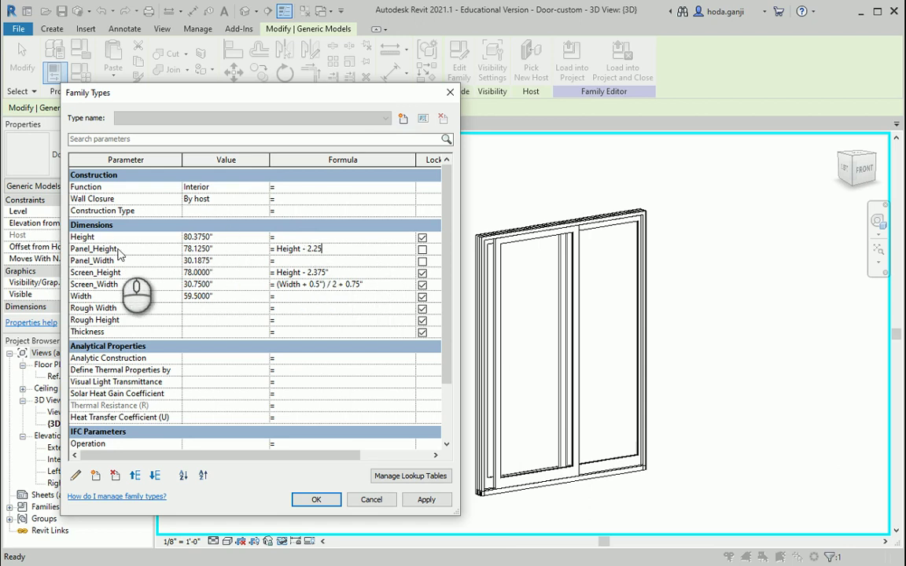
left_click(425, 501)
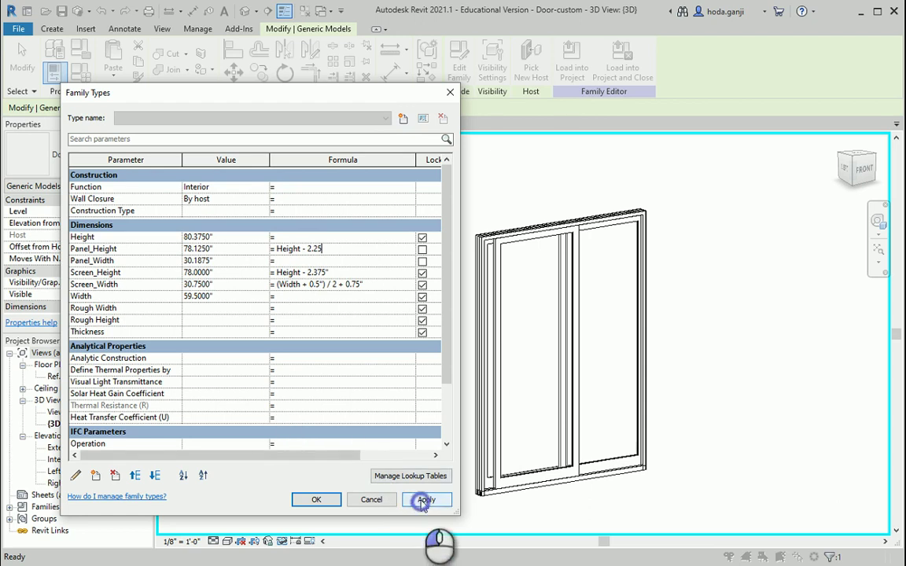
left_click(315, 499)
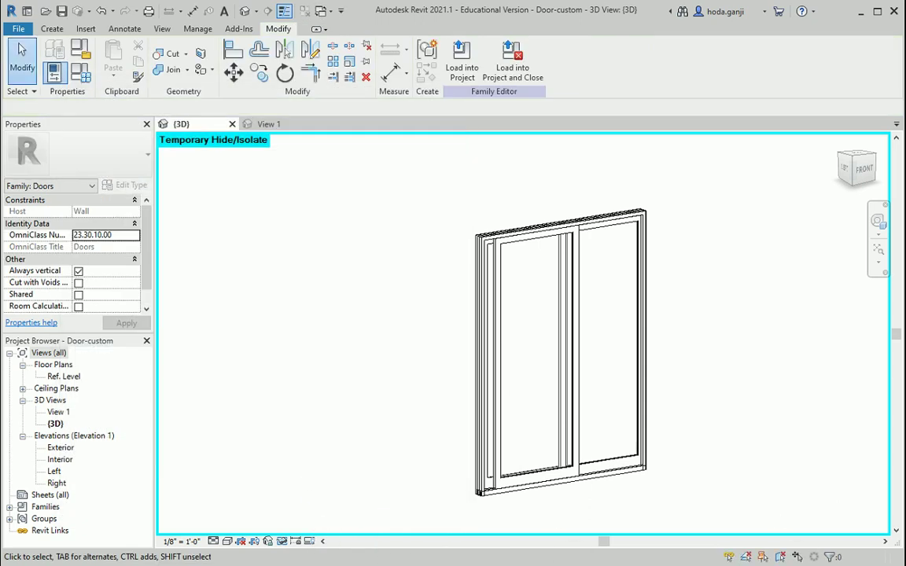
- Check the panel widths in the Photos size table, set the Panel_Width formula to (Width+0.5)/2 + 0.1875 in Revit's family types, and accept it
left_click(79, 75)
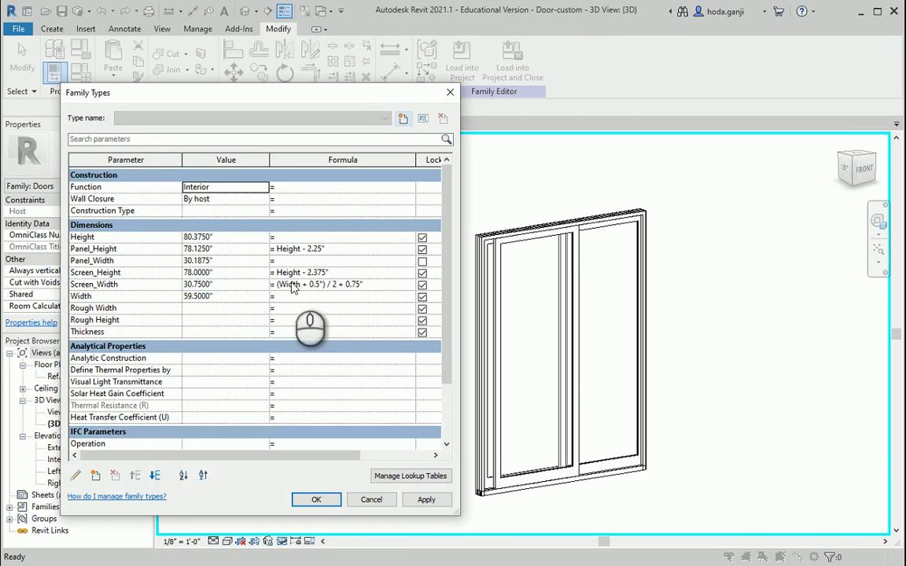
key("alt+Tab")
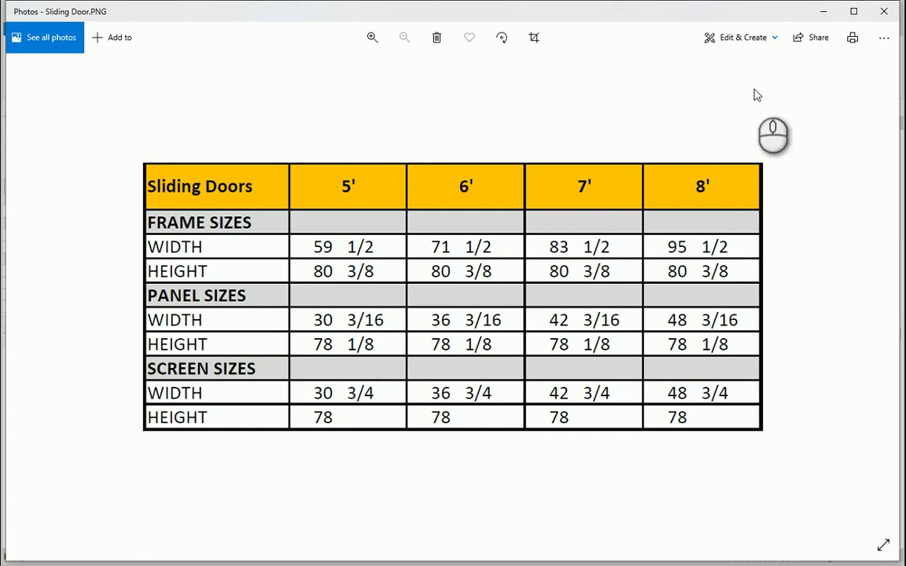
left_click(823, 16)
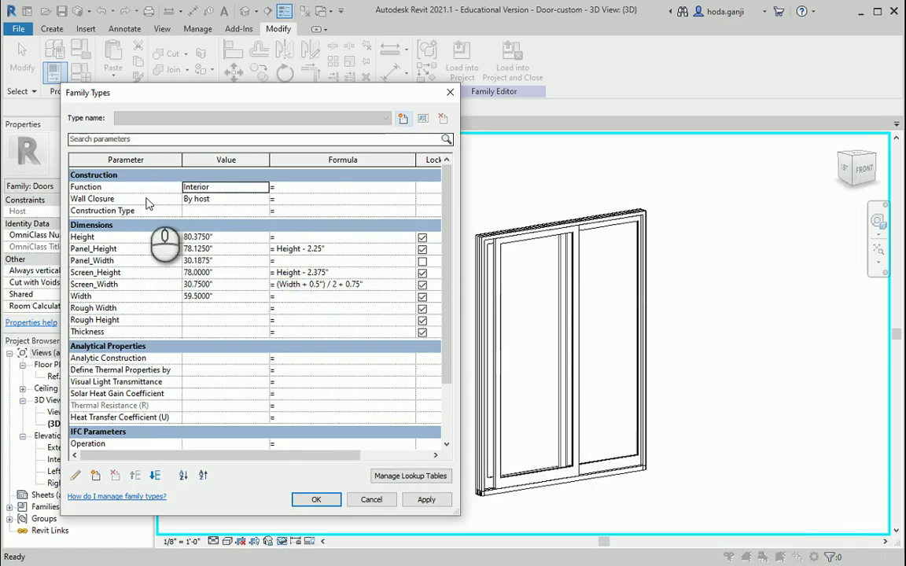
left_click(287, 259)
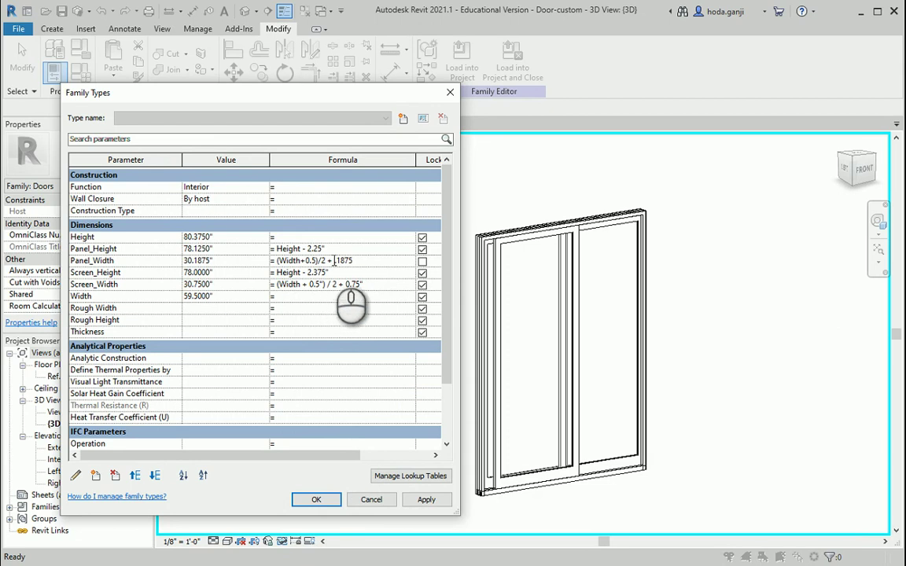
left_click(336, 261)
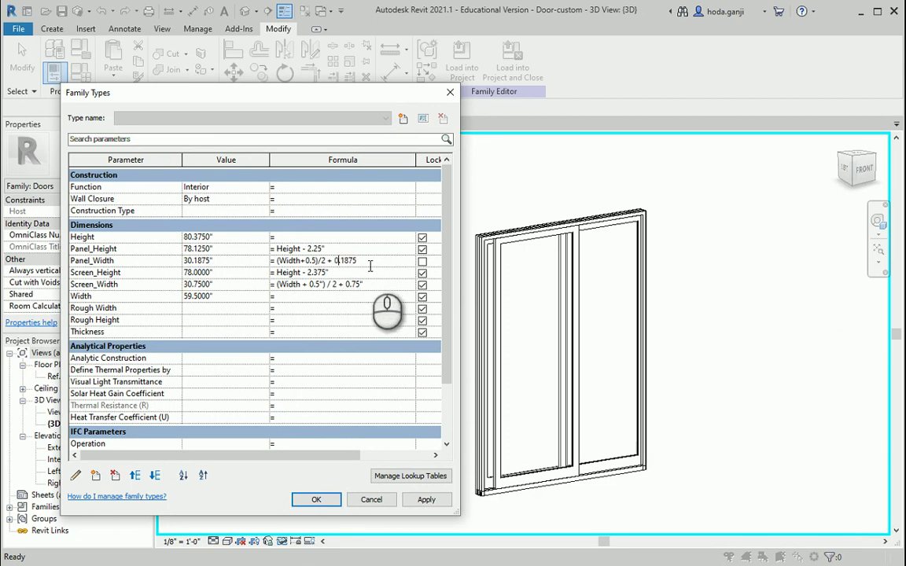
left_click(421, 500)
left_click(318, 500)
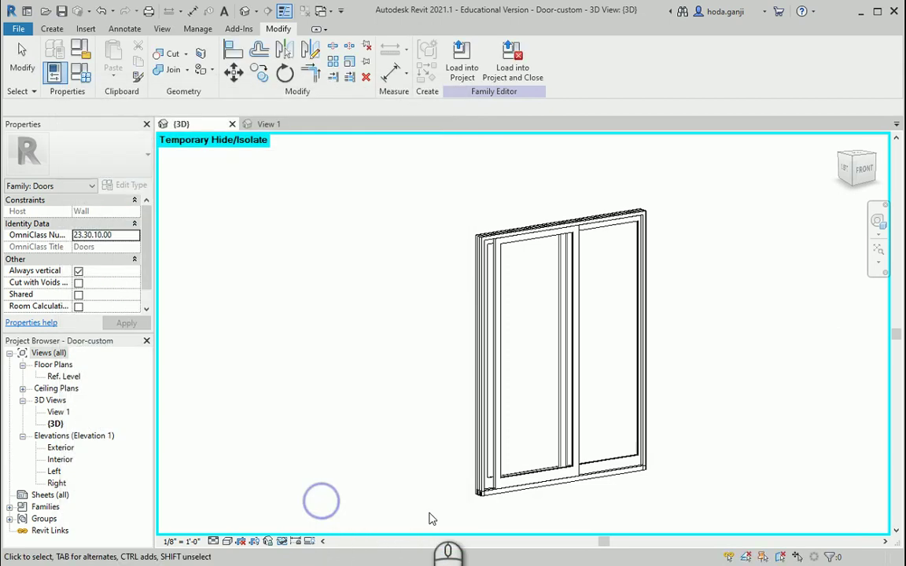
- Set the door's Height to 120" and Width to 95.5", inspect the resized door in 3D, and reopen its family types
left_click(80, 71)
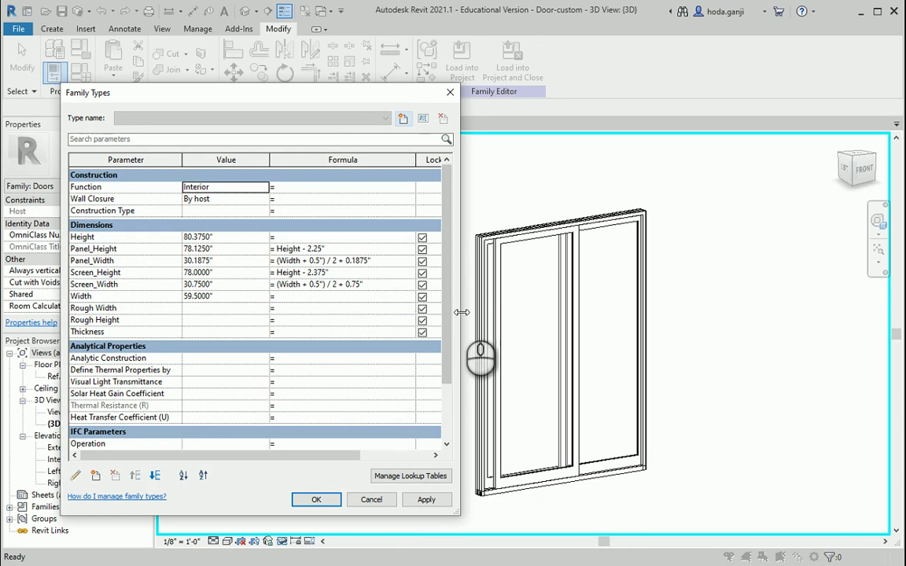
left_click_drag(461, 312, 387, 308)
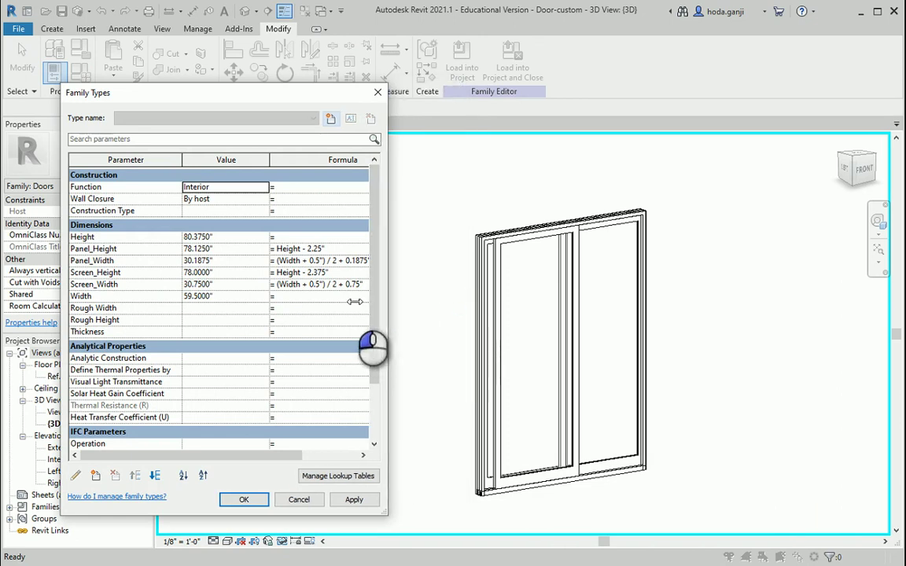
left_click(237, 237)
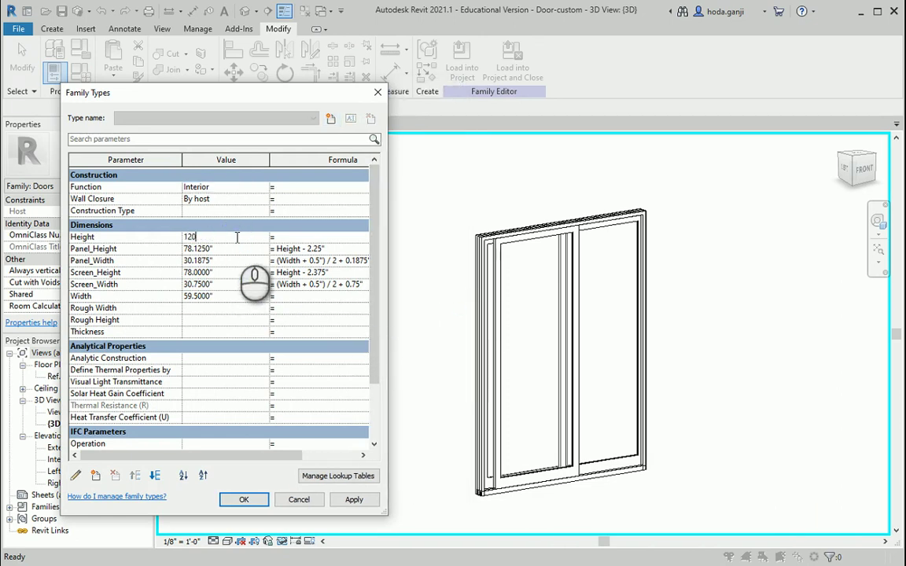
left_click(226, 295)
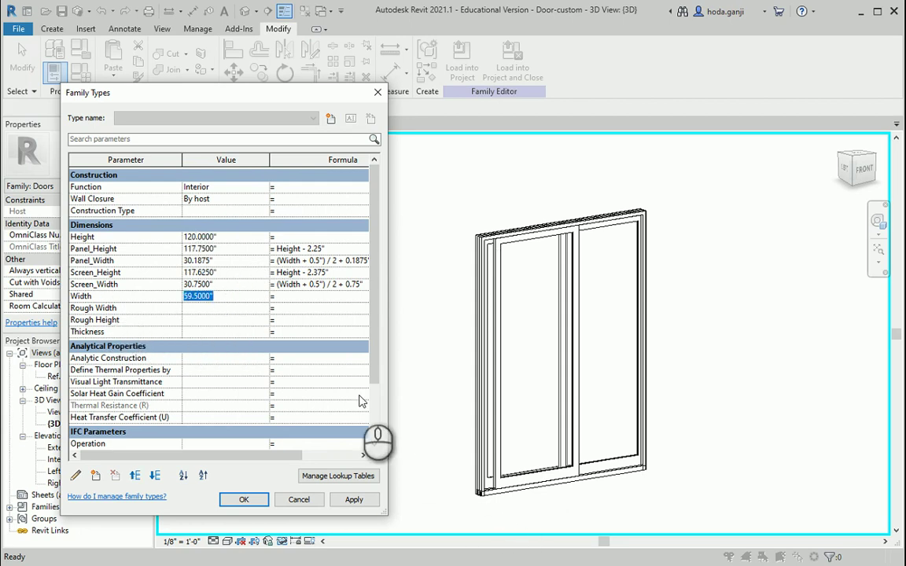
key("alt+Tab")
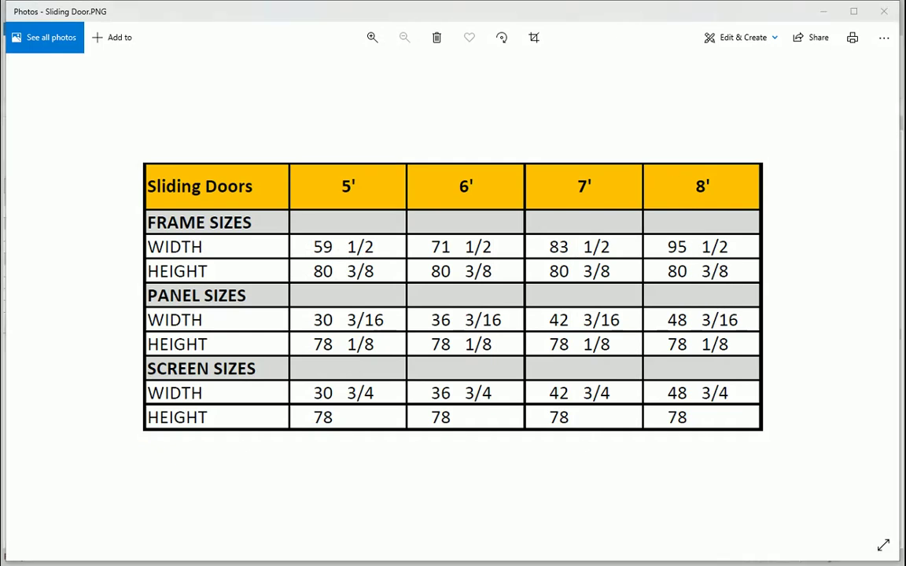
key("alt+Tab")
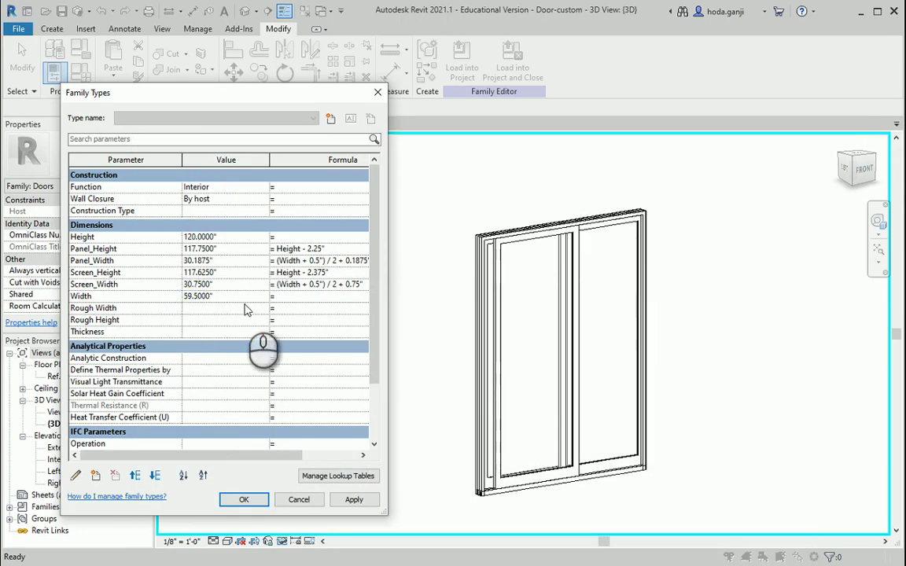
left_click(243, 499)
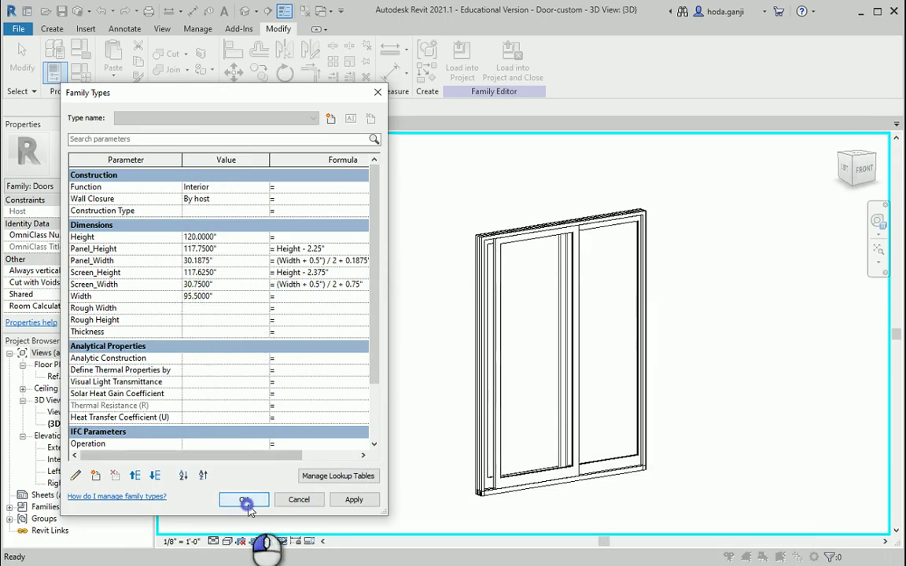
scroll(482, 470, "down", 3)
scroll(475, 342, "up", 2)
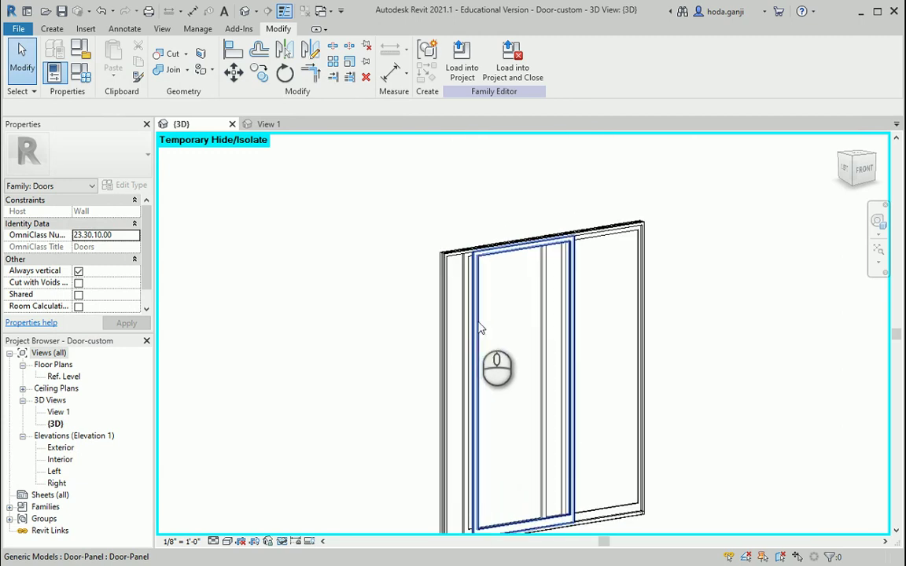
scroll(454, 374, "down", 2)
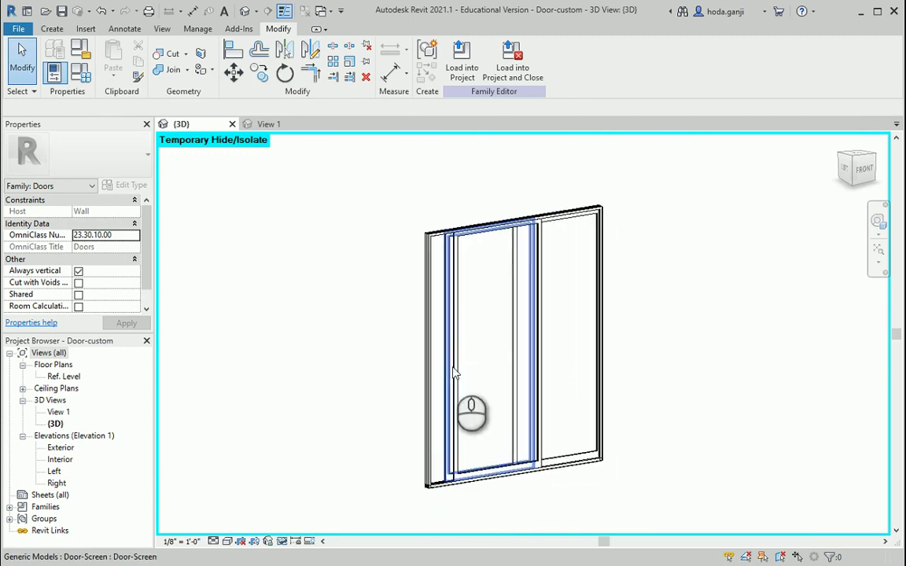
left_click(80, 72)
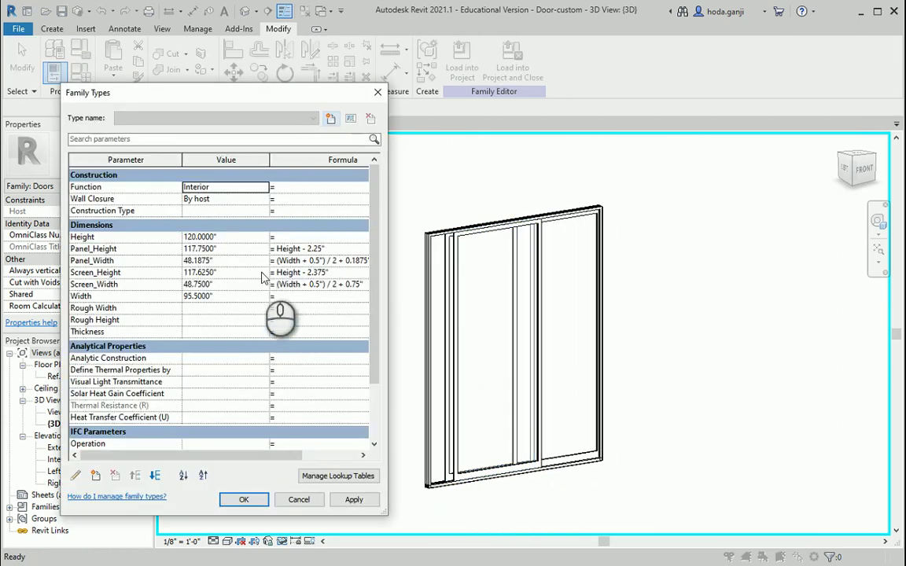